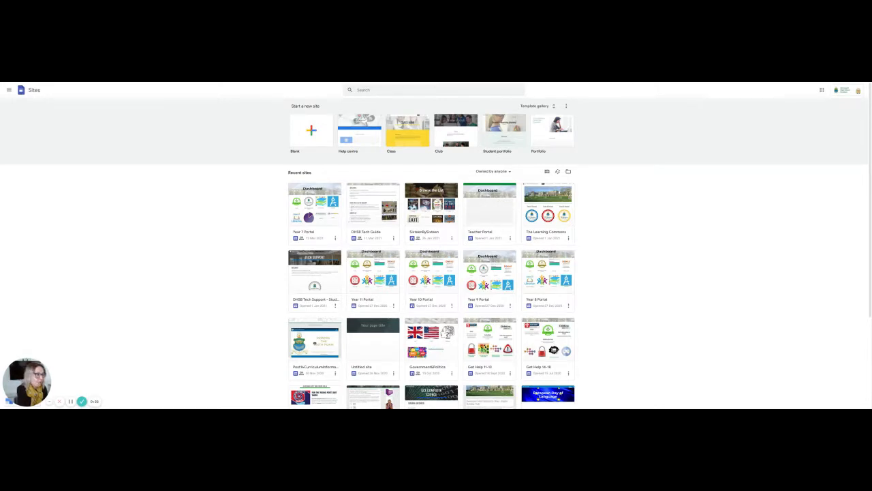
pyautogui.click(822, 90)
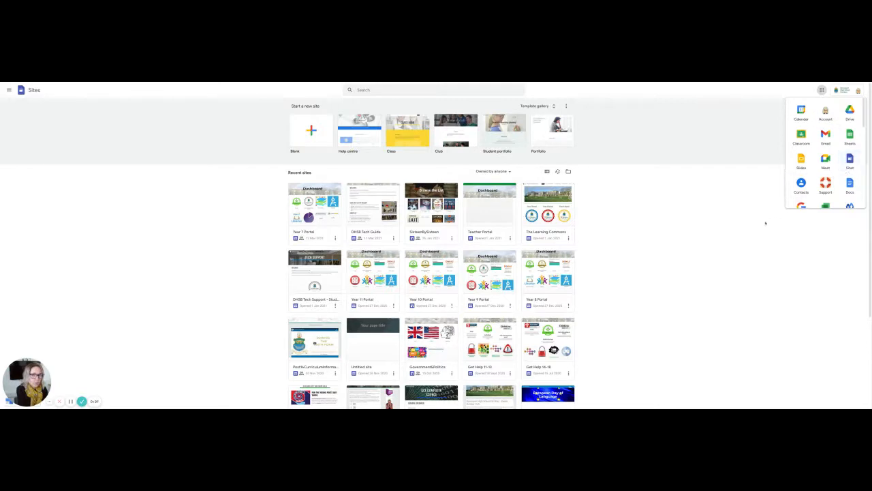
pyautogui.click(689, 233)
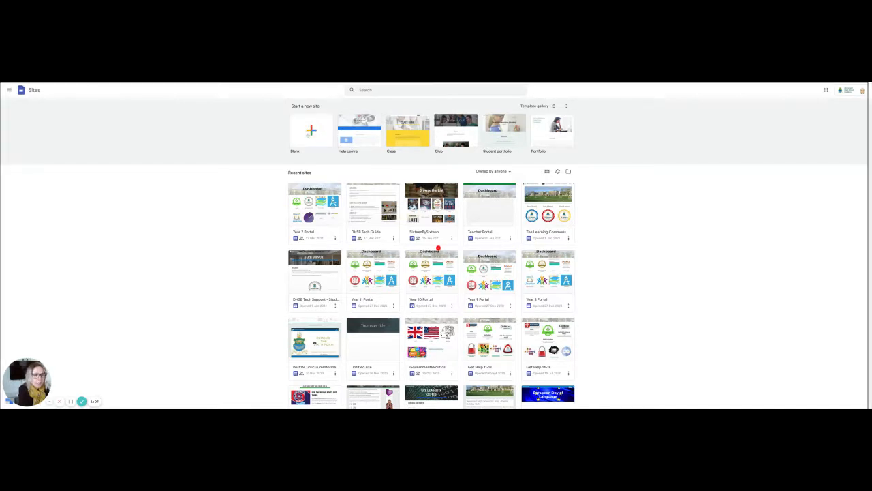
# Create a new blank site and name it with the owner's first name followed by "Website"
pyautogui.click(438, 249)
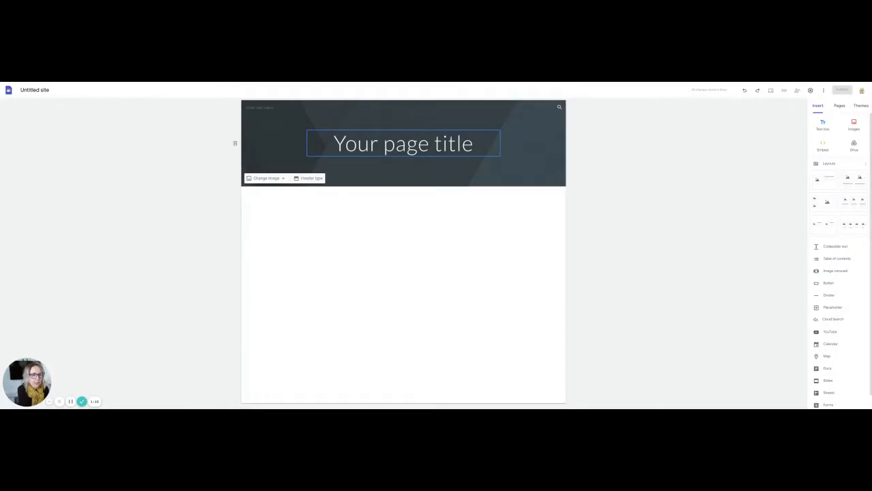
pyautogui.click(404, 144)
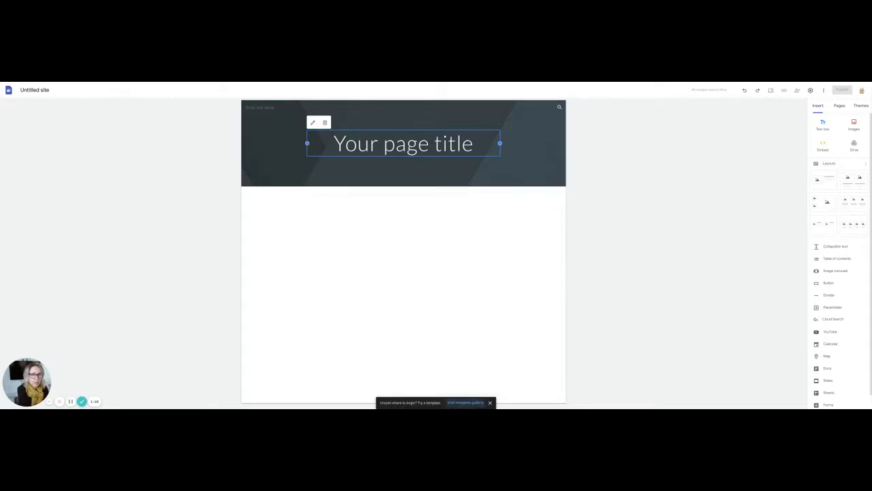
pyautogui.click(34, 89)
pyautogui.write('C')
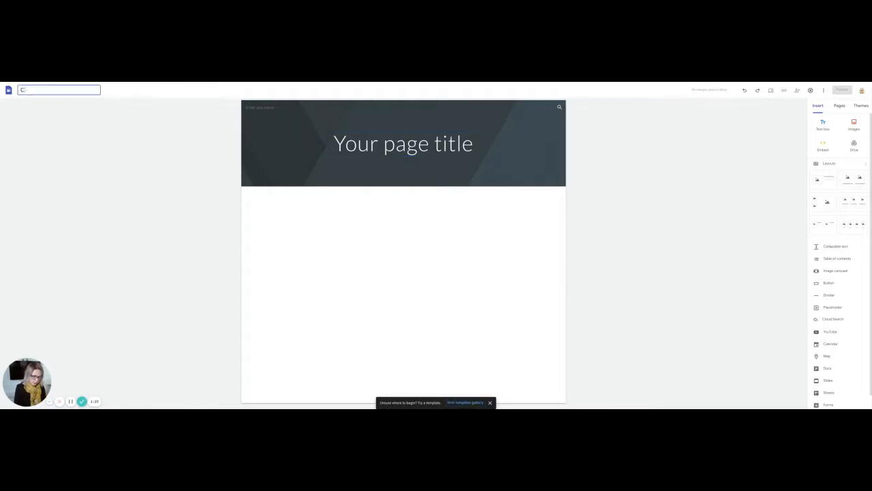
pyautogui.write('laire Websi')
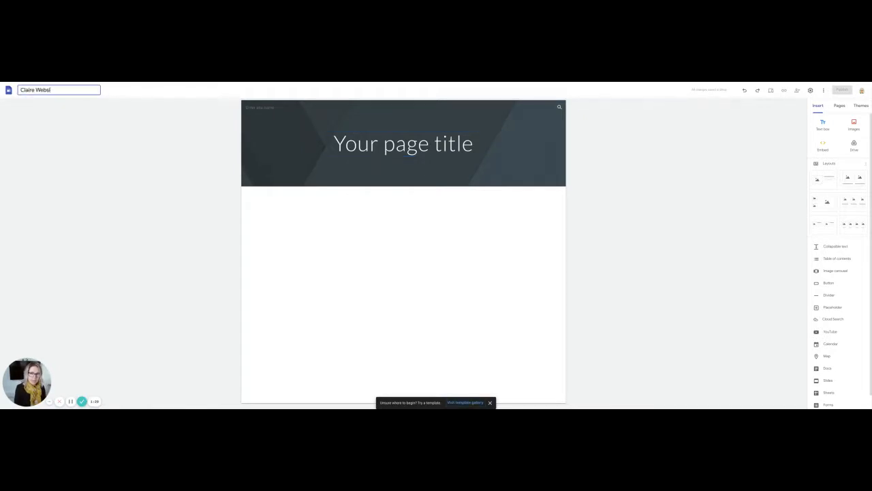
pyautogui.write('te')
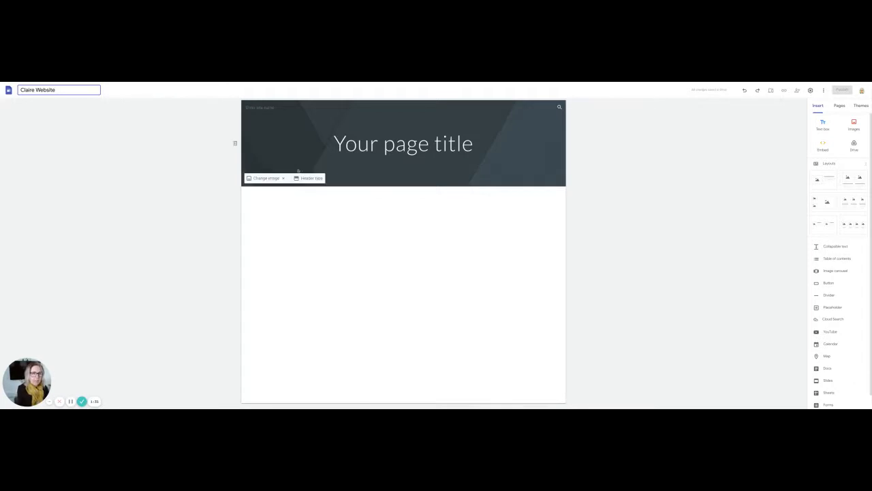
# Review the available header types and the site's brand images and announcement banner settings
pyautogui.click(301, 177)
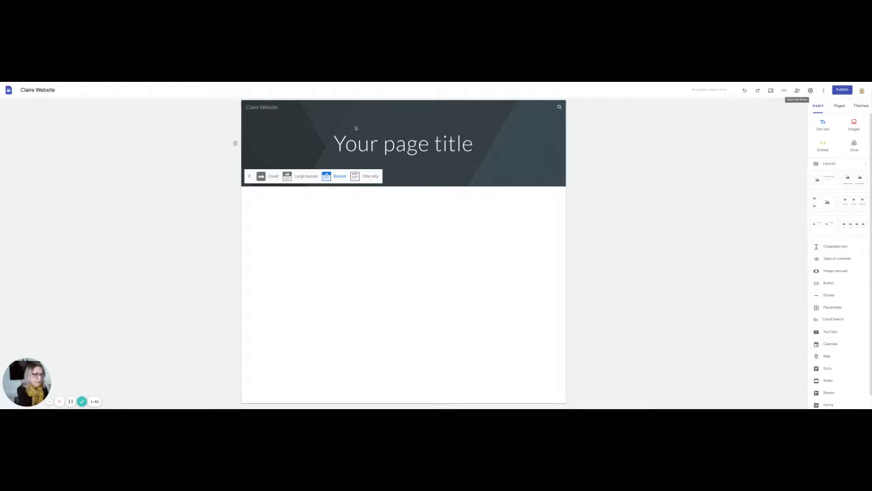
pyautogui.click(260, 120)
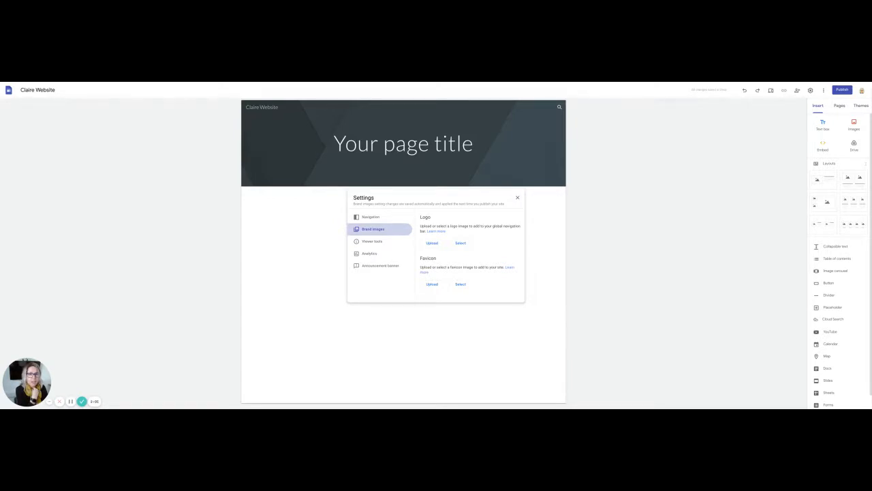
pyautogui.click(377, 267)
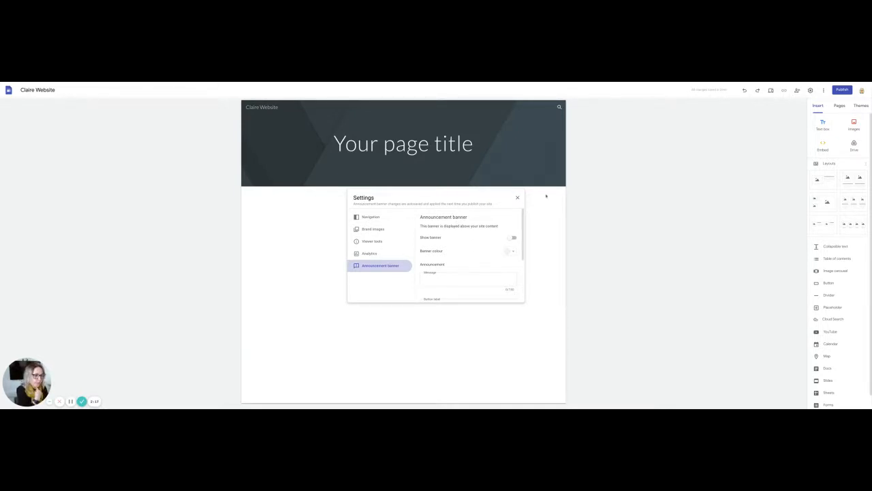
pyautogui.click(518, 198)
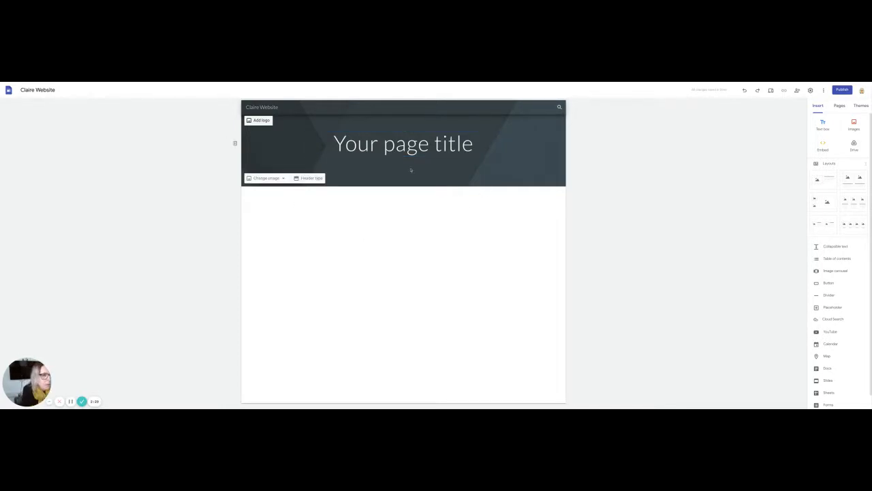
# Clear the placeholder page title and delete its text box from the header
pyautogui.click(418, 143)
pyautogui.doubleClick(418, 143)
pyautogui.hotkey('ctrl', 'a')
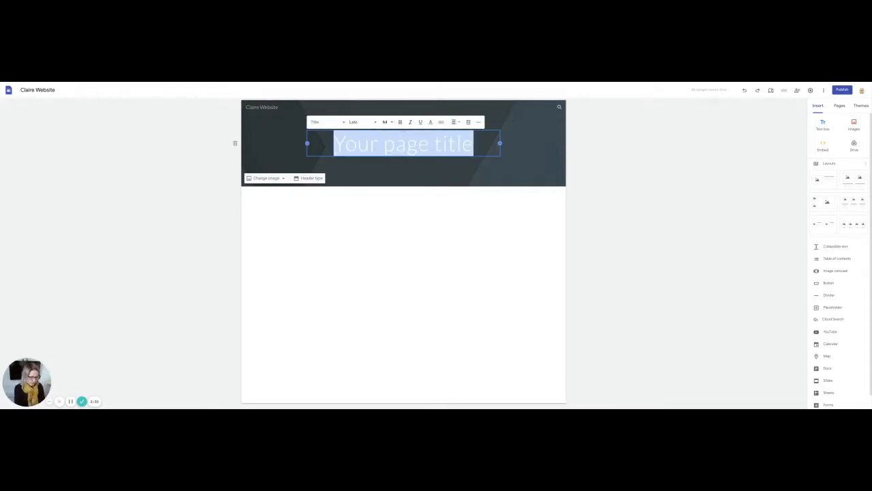
pyautogui.press('BackSpace')
pyautogui.click(420, 242)
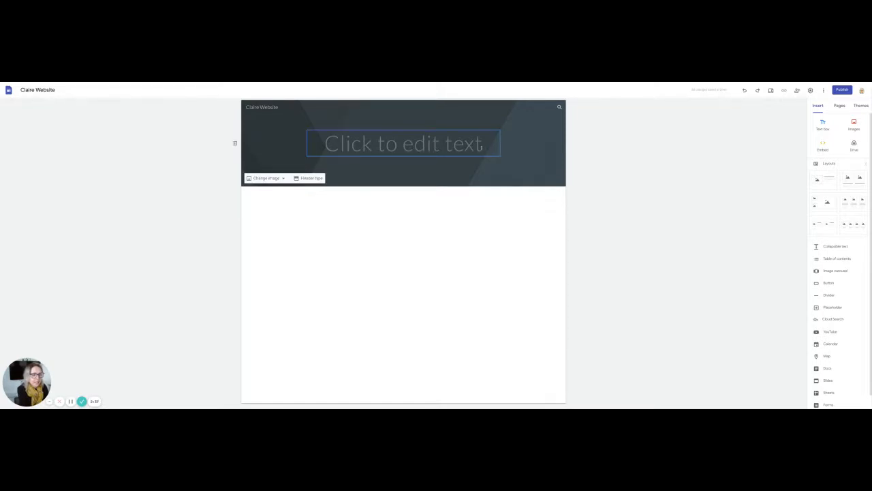
pyautogui.click(404, 130)
pyautogui.press('Delete')
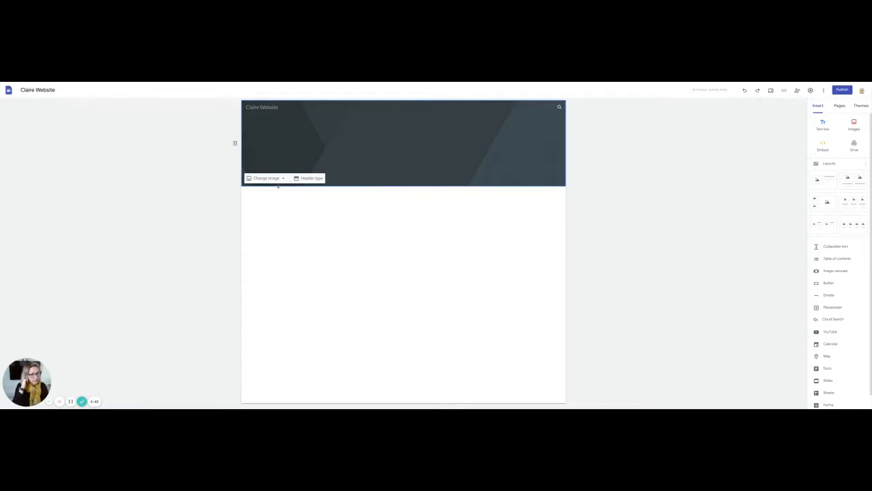
# Replace the header background with the plain pinkish-red image from the gallery and check the header type options
pyautogui.click(272, 179)
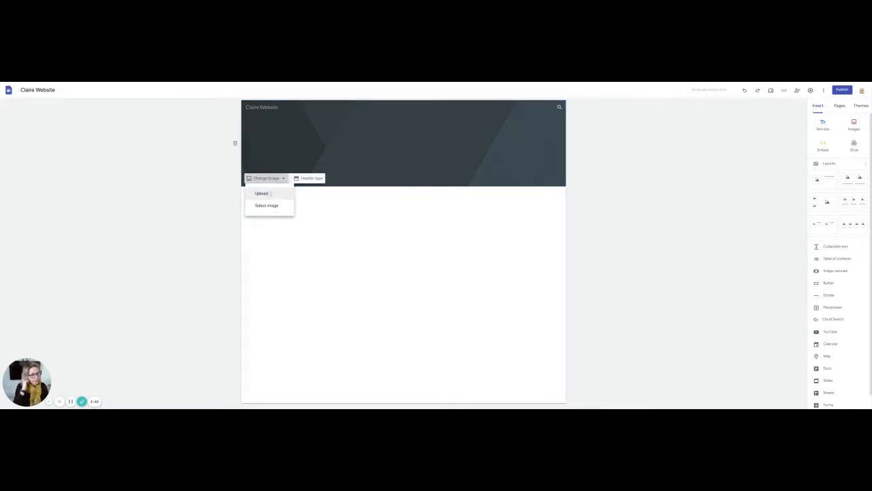
pyautogui.click(268, 206)
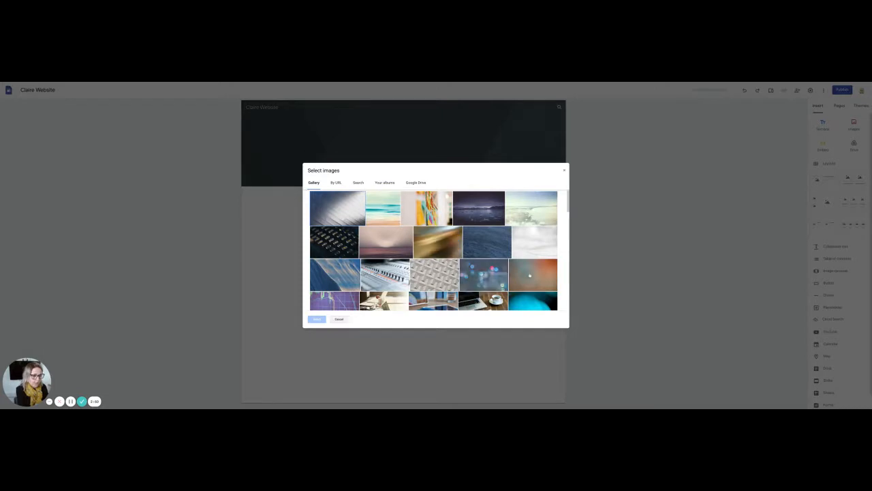
pyautogui.scroll(-5, 473, 242)
pyautogui.click(473, 243)
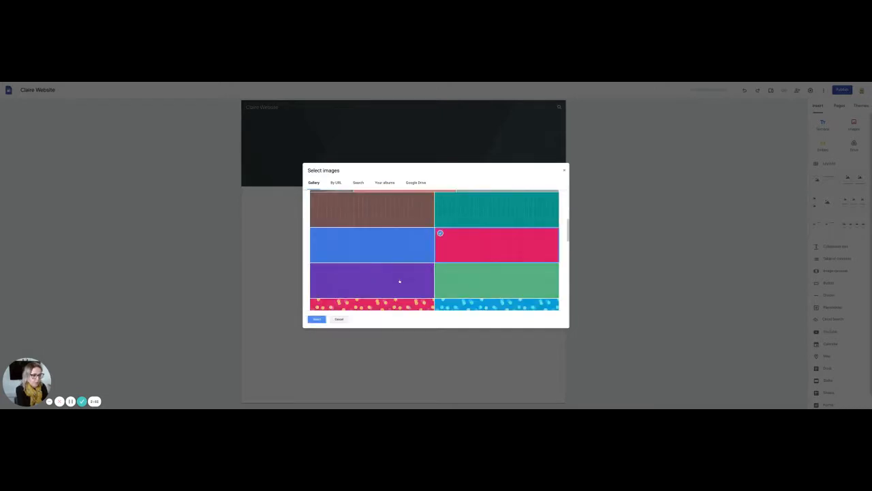
pyautogui.click(317, 319)
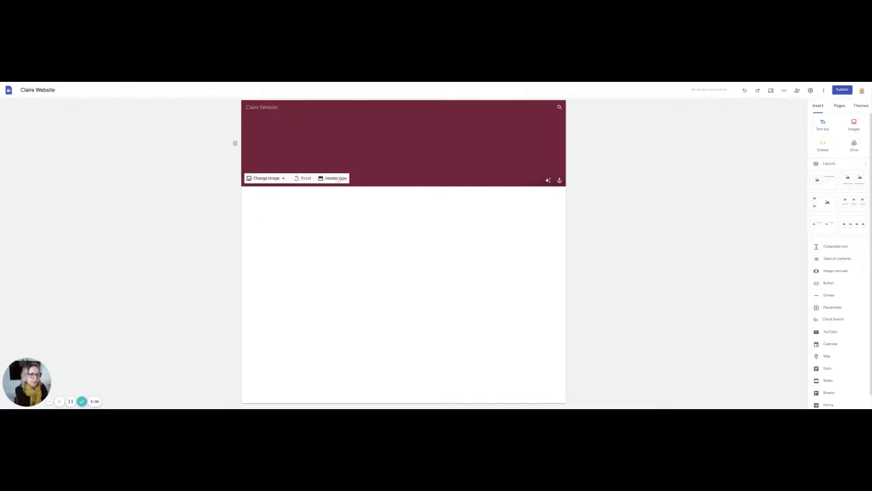
pyautogui.click(336, 178)
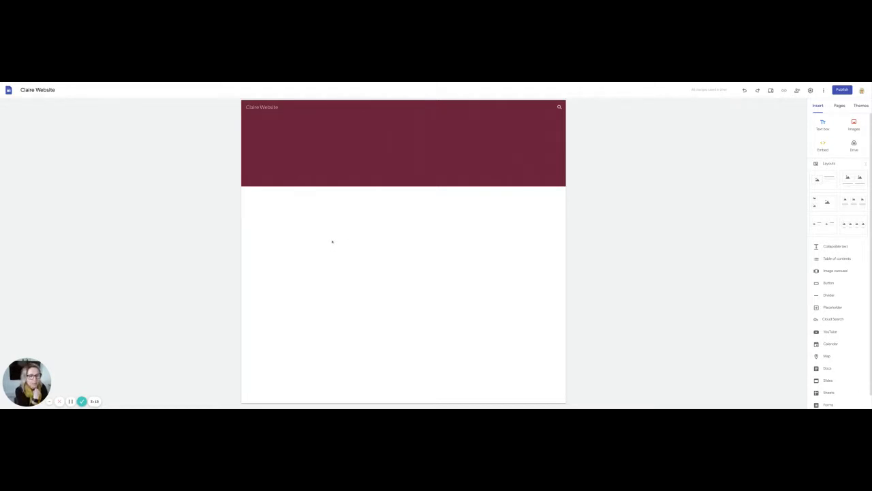
# Add a text box below the header in the Title style containing the text "title"
pyautogui.doubleClick(332, 241)
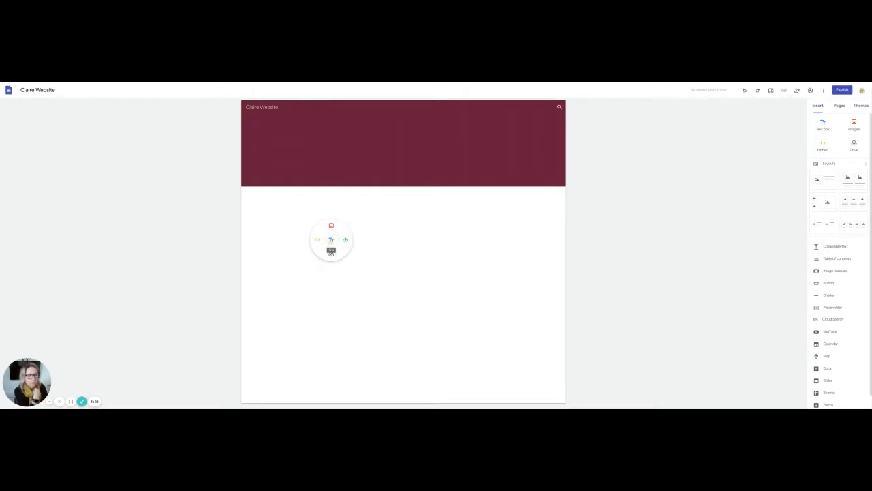
pyautogui.click(331, 240)
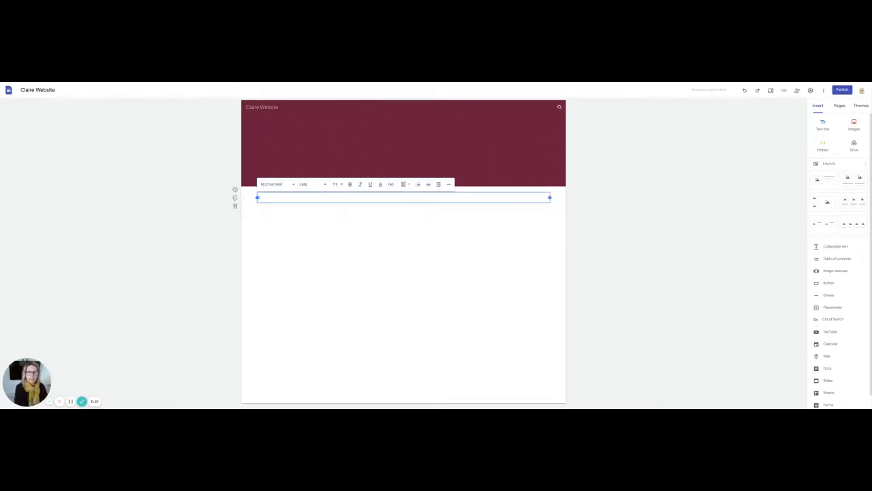
pyautogui.click(276, 184)
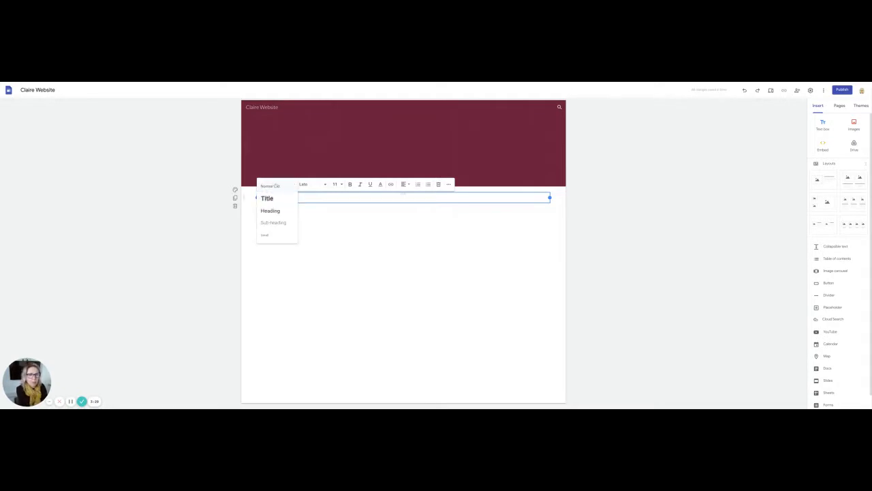
pyautogui.click(279, 198)
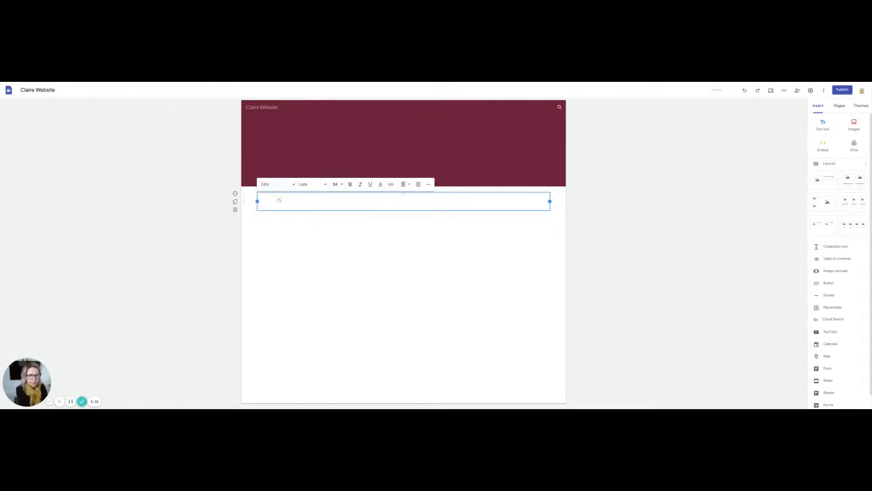
pyautogui.write('title')
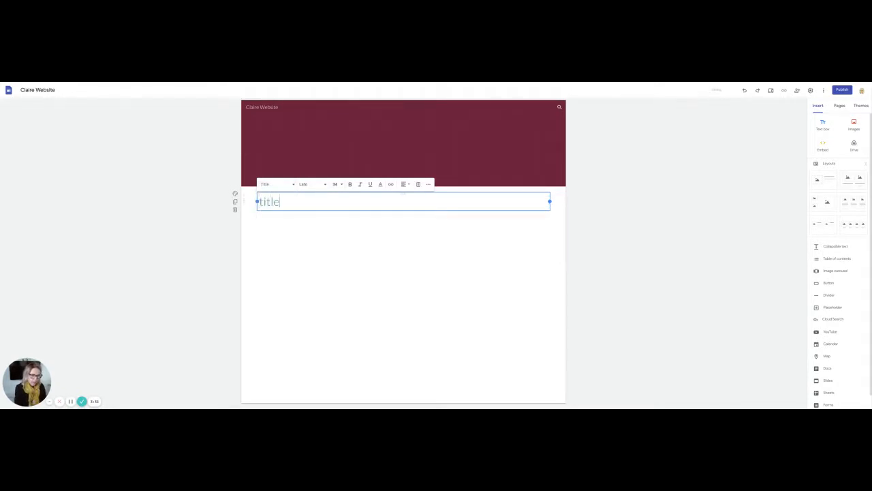
pyautogui.click(282, 244)
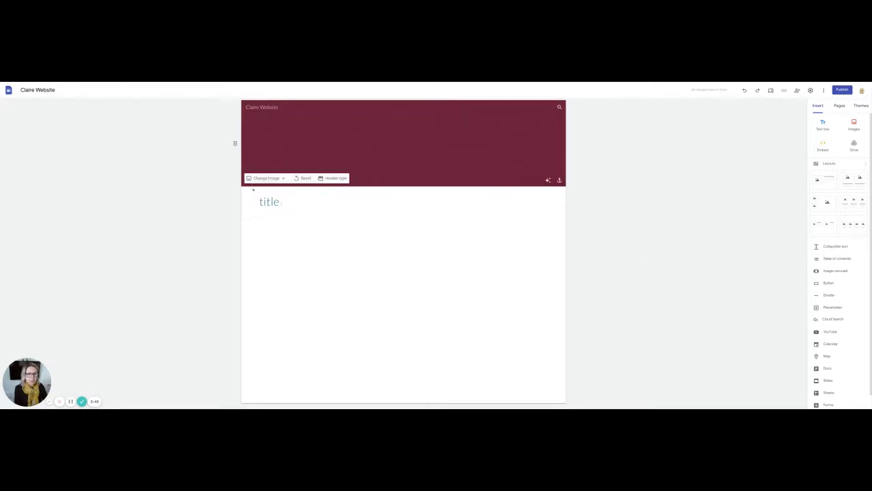
# Review the text styles and fonts available for the title text
pyautogui.click(273, 201)
pyautogui.click(274, 185)
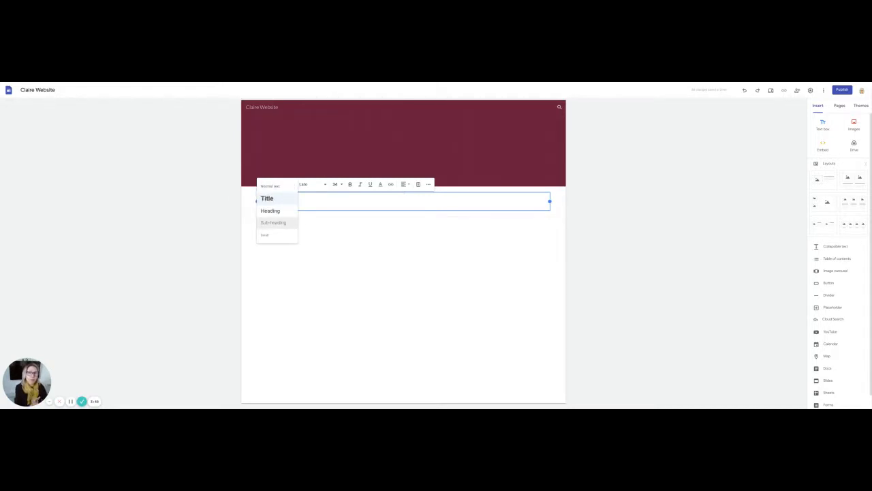
pyautogui.click(325, 272)
pyautogui.click(280, 202)
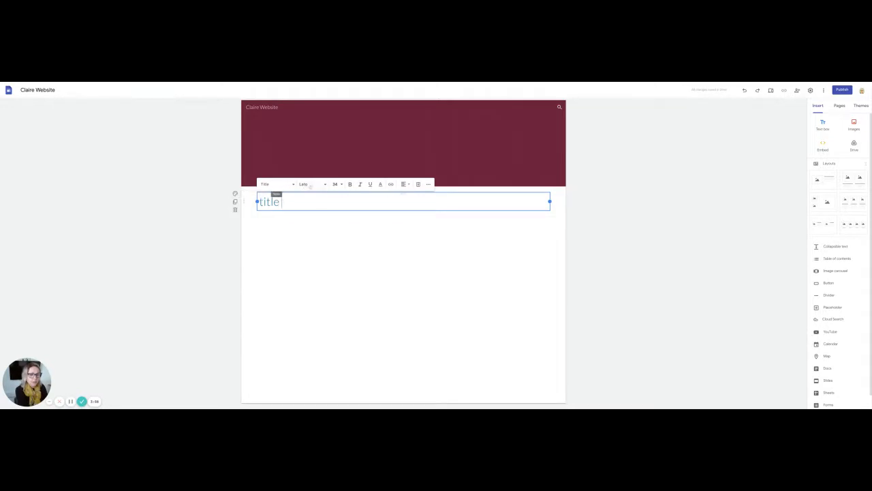
pyautogui.click(323, 185)
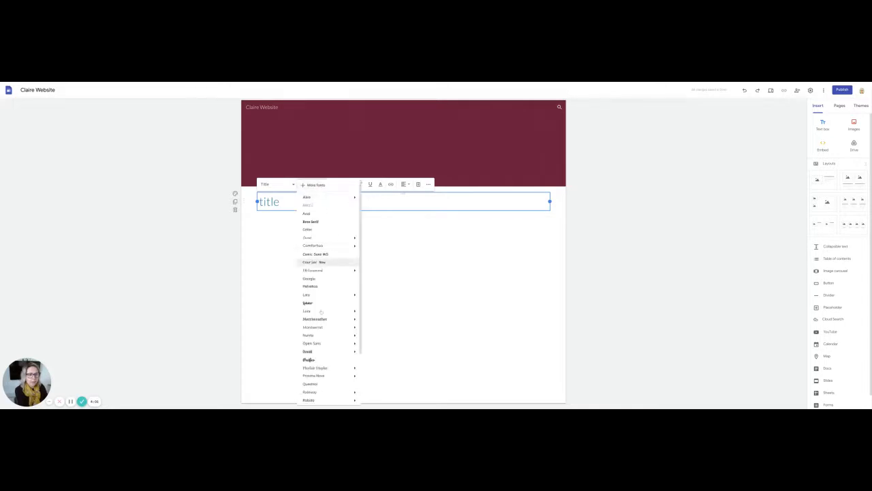
pyautogui.click(409, 286)
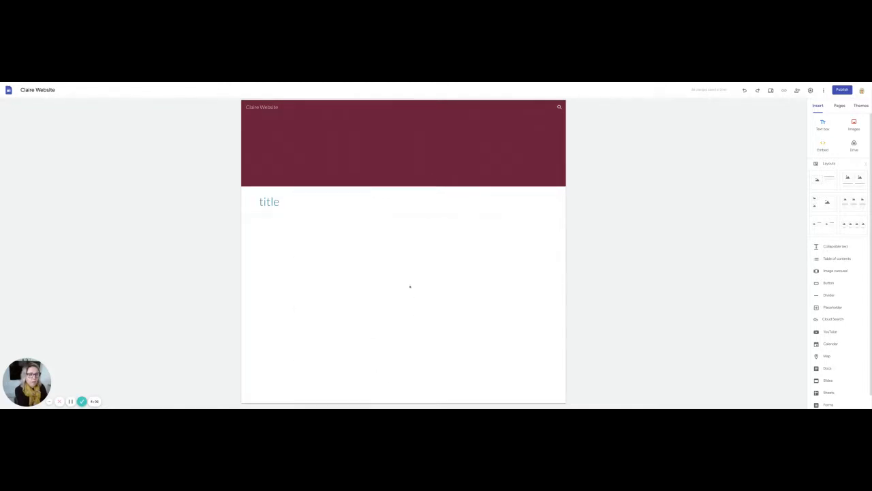
# Try the Emphasis 2 background on the title section, and set it to Emphasis 1 instead
pyautogui.click(270, 202)
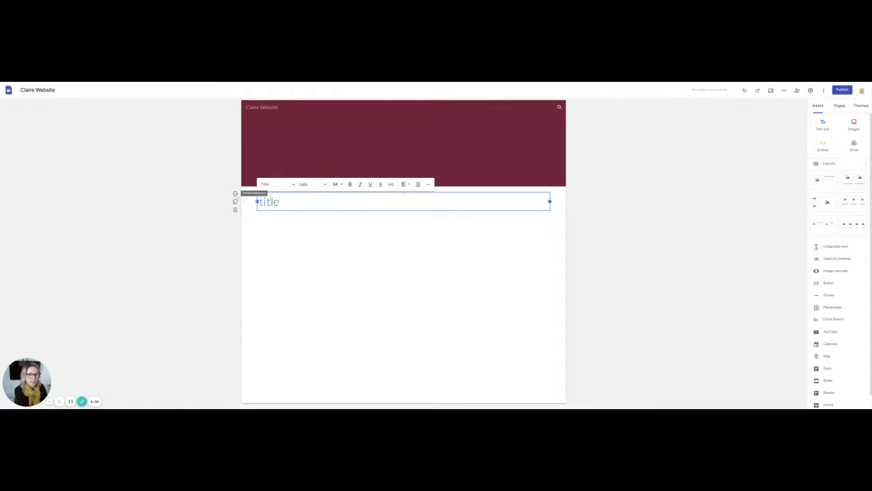
pyautogui.click(235, 193)
pyautogui.click(274, 226)
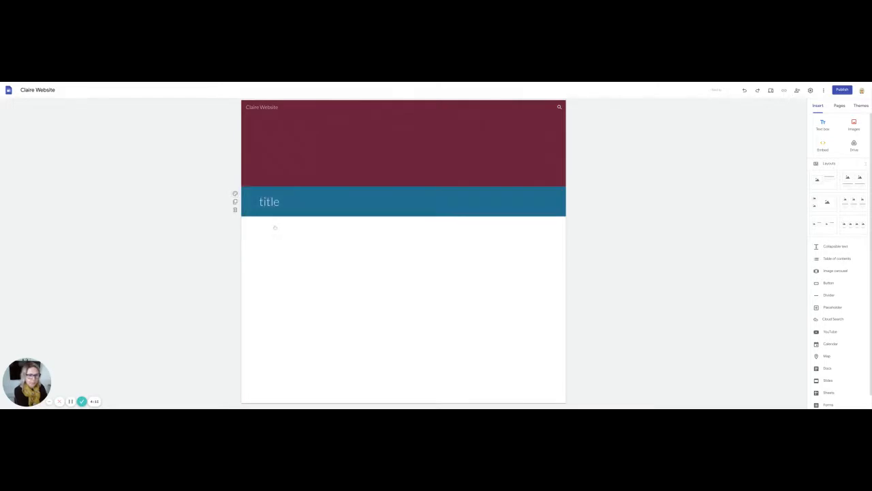
pyautogui.click(235, 194)
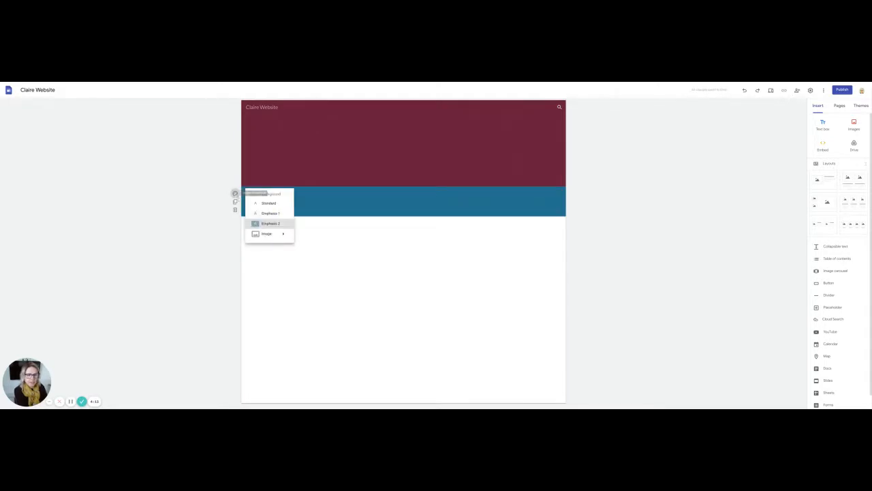
pyautogui.click(269, 214)
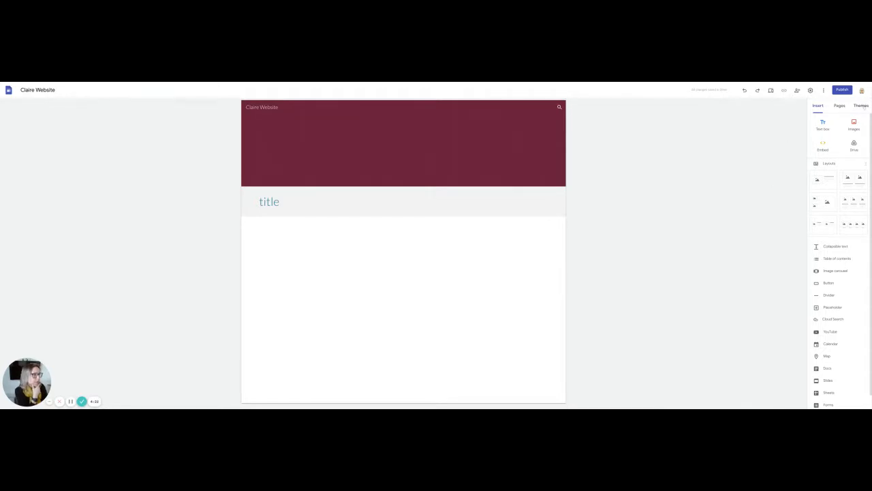
# Apply the Level theme to the site
pyautogui.click(861, 105)
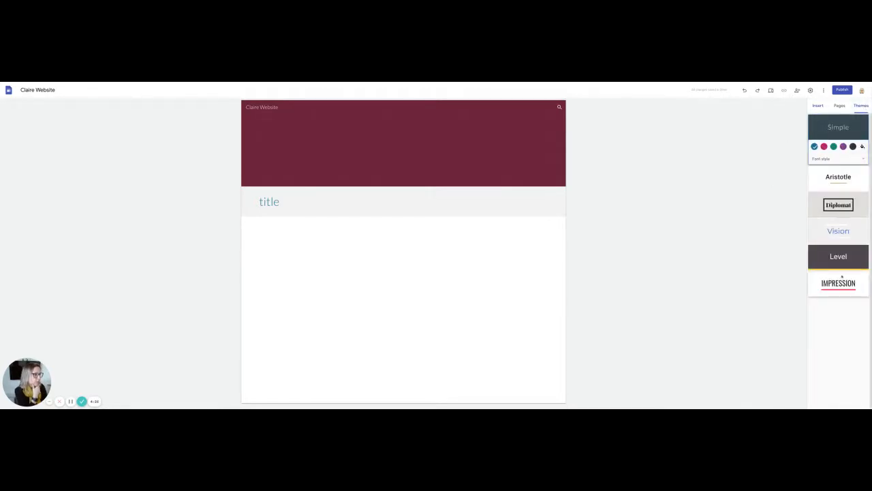
pyautogui.click(846, 262)
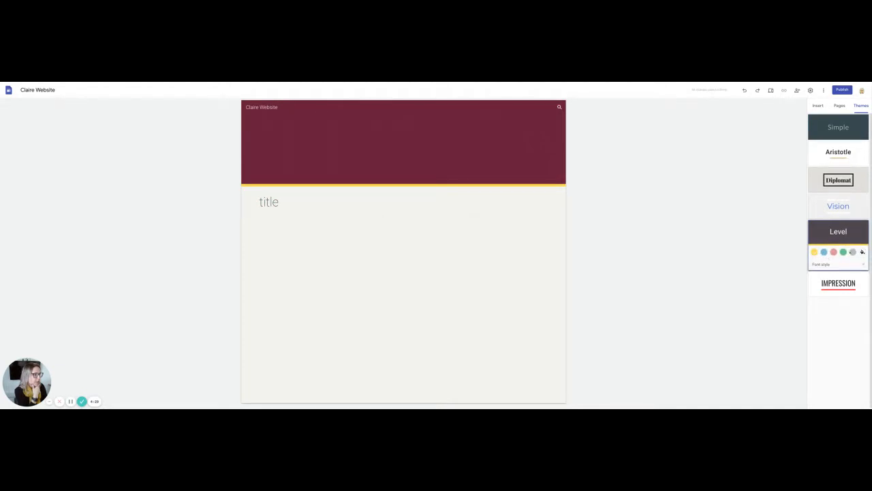
# Try the green accent colour on the Level theme, view the custom colour picker, and set the accent back to yellow
pyautogui.click(843, 251)
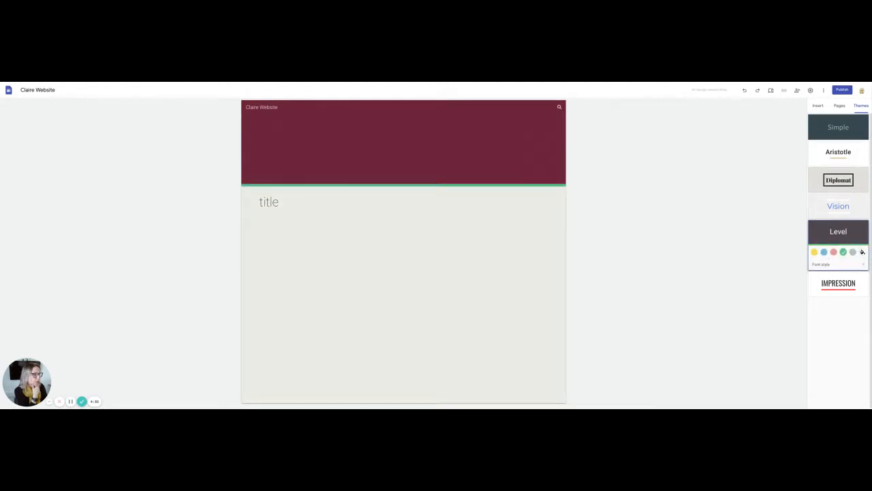
pyautogui.click(862, 251)
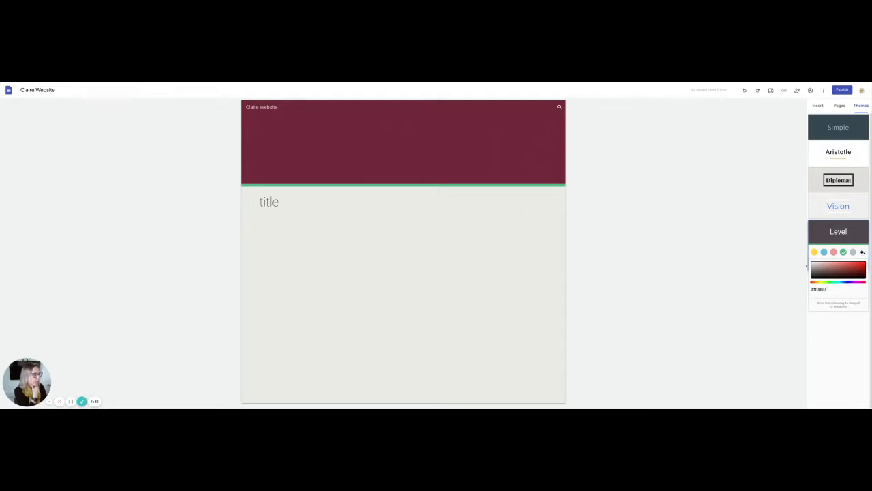
pyautogui.click(815, 252)
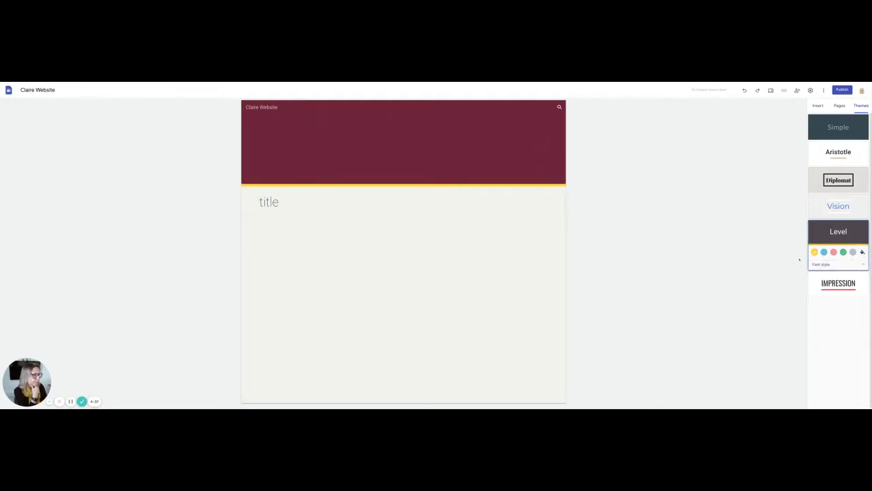
# Delete the section containing the title text from below the header
pyautogui.click(286, 202)
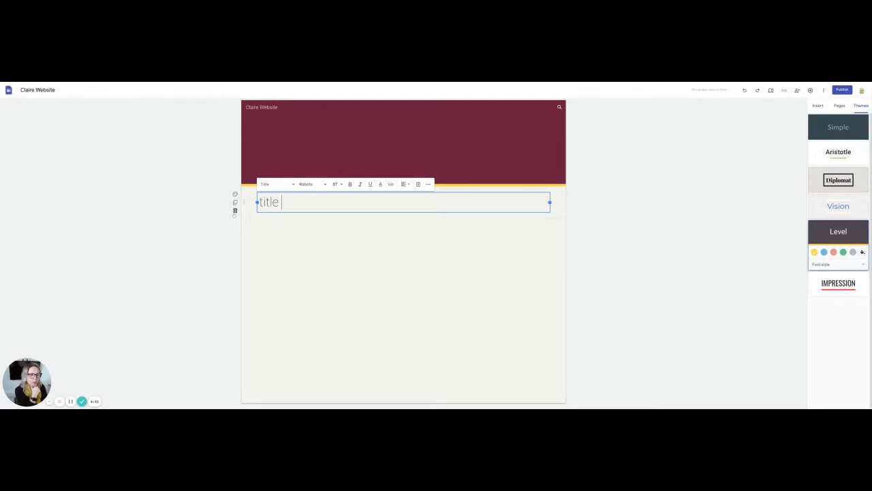
pyautogui.moveTo(244, 203)
pyautogui.mouseDown()
pyautogui.moveTo(434, 258)
pyautogui.moveTo(364, 150)
pyautogui.moveTo(249, 307)
pyautogui.moveTo(249, 198)
pyautogui.moveTo(252, 385)
pyautogui.moveTo(249, 209)
pyautogui.mouseUp()
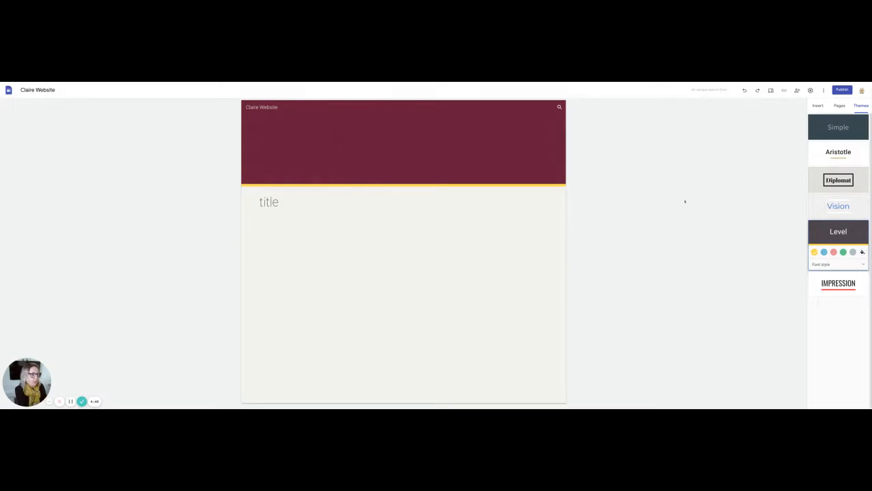
pyautogui.click(818, 105)
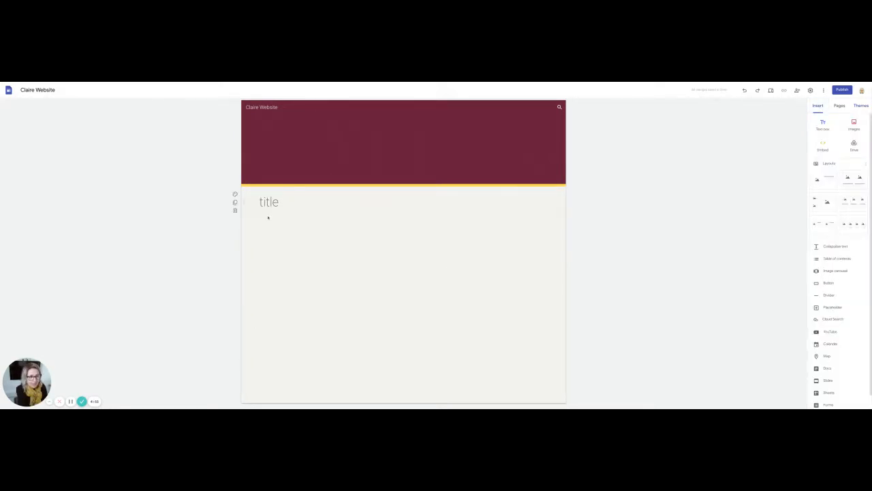
pyautogui.moveTo(234, 209); pyautogui.dragTo(236, 213)
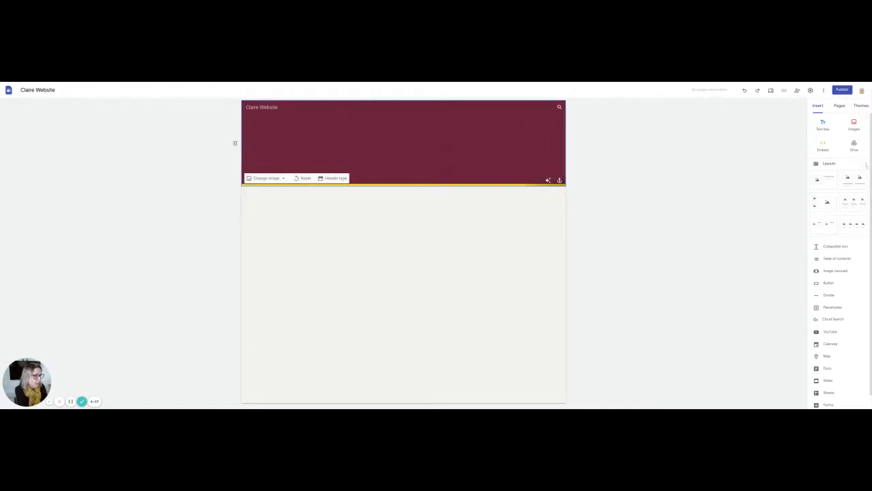
# Insert the layout with three image-and-text columns below the header
pyautogui.click(868, 165)
pyautogui.click(868, 165)
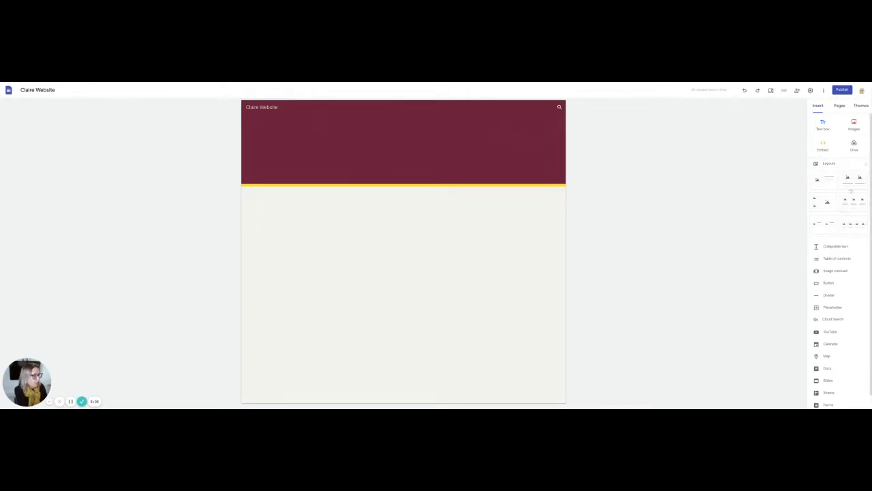
pyautogui.click(854, 201)
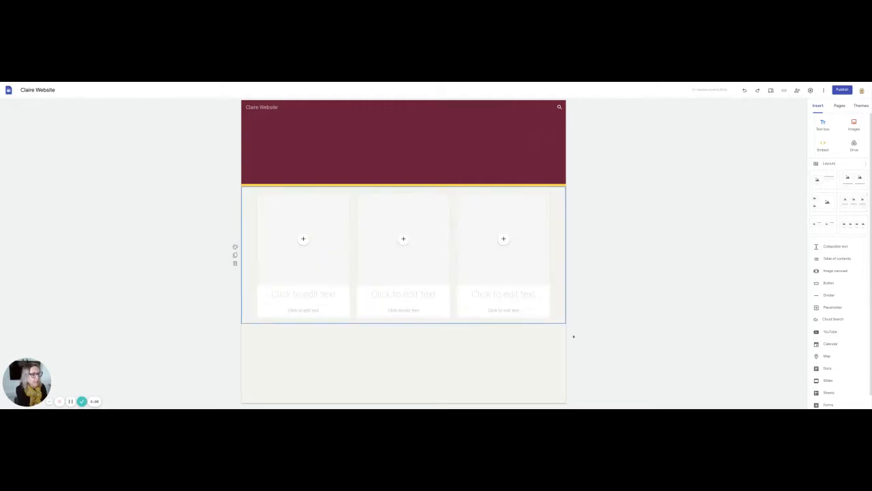
# Delete the middle column of the layout and widen the first column to fill the empty space
pyautogui.click(437, 241)
pyautogui.press('Delete')
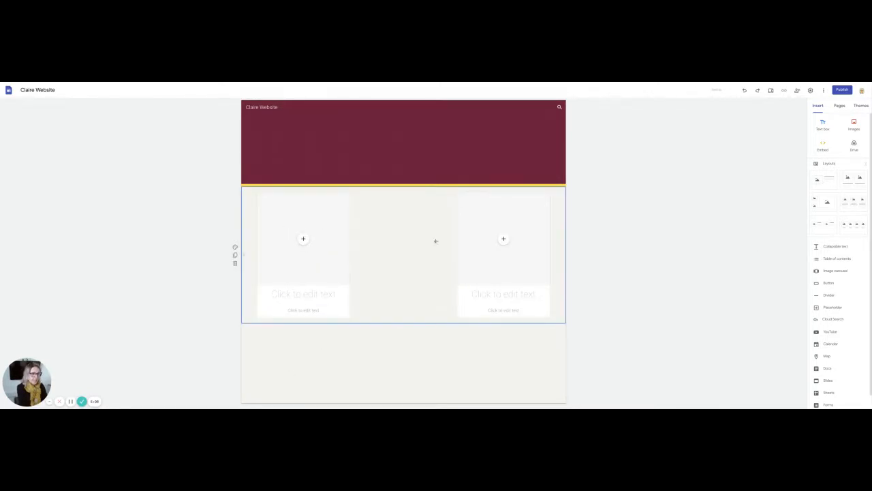
pyautogui.click(331, 257)
pyautogui.moveTo(350, 255); pyautogui.dragTo(450, 255)
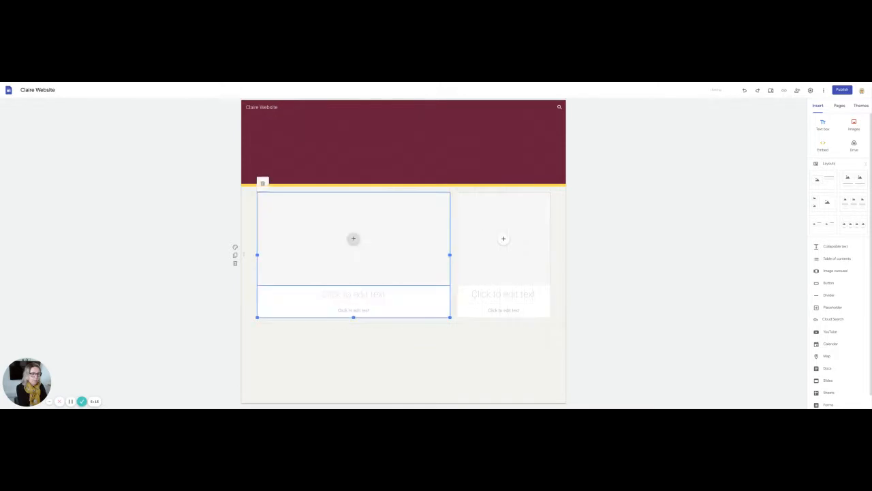
pyautogui.click(458, 384)
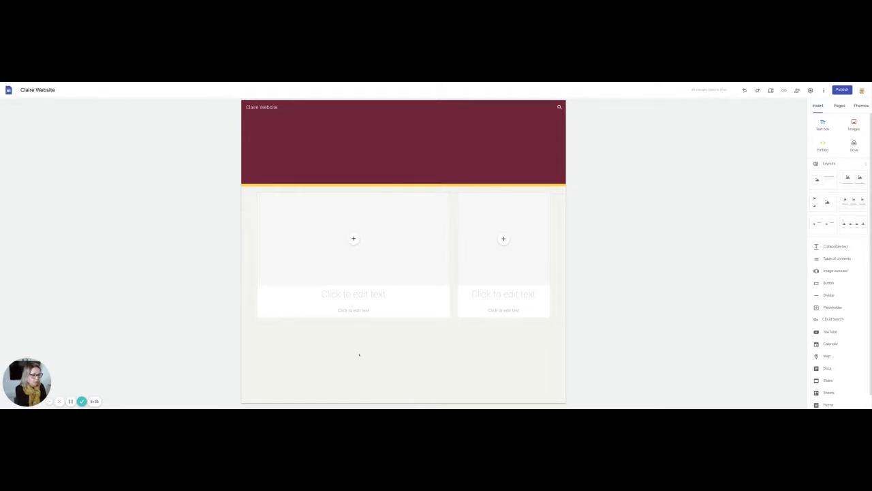
# Start an image carousel and look at the image sources available for it, including Google Images, without choosing a picture
pyautogui.click(836, 272)
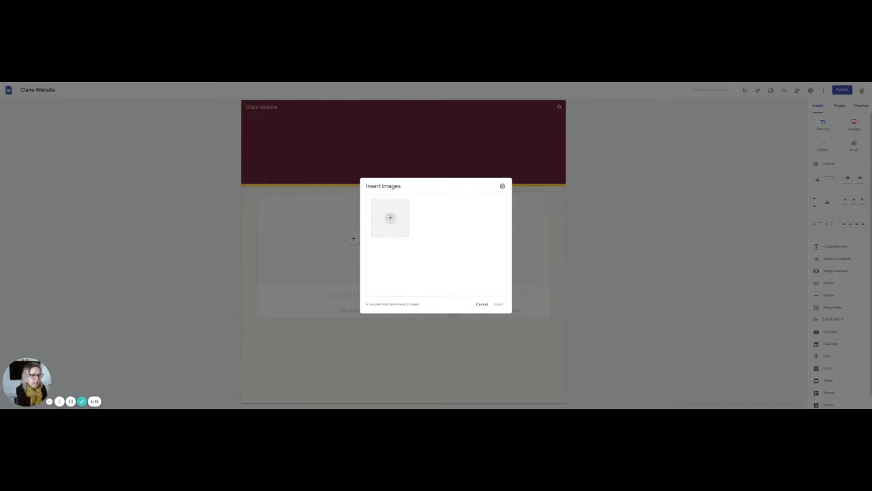
pyautogui.click(390, 217)
pyautogui.click(400, 233)
pyautogui.click(392, 217)
pyautogui.click(402, 244)
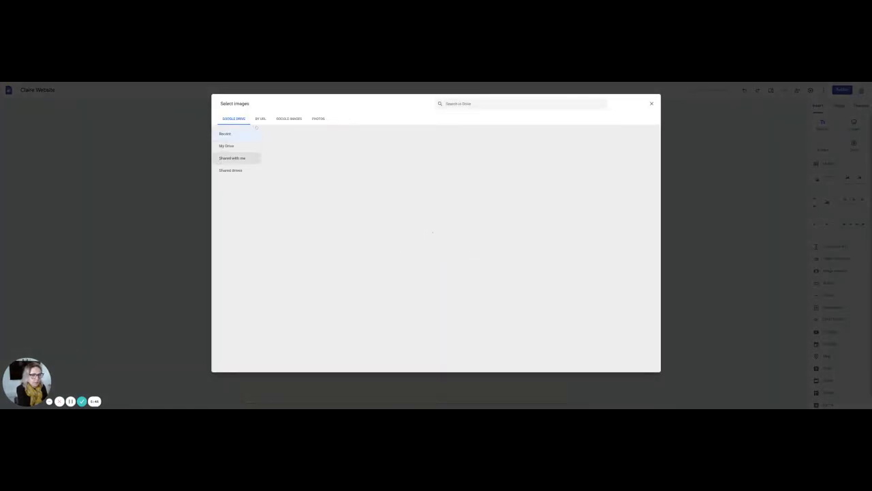
pyautogui.click(289, 118)
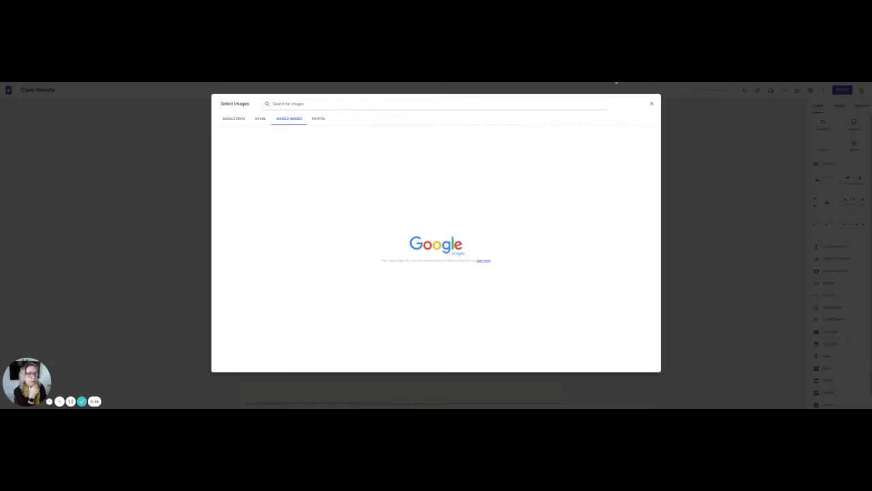
pyautogui.click(651, 104)
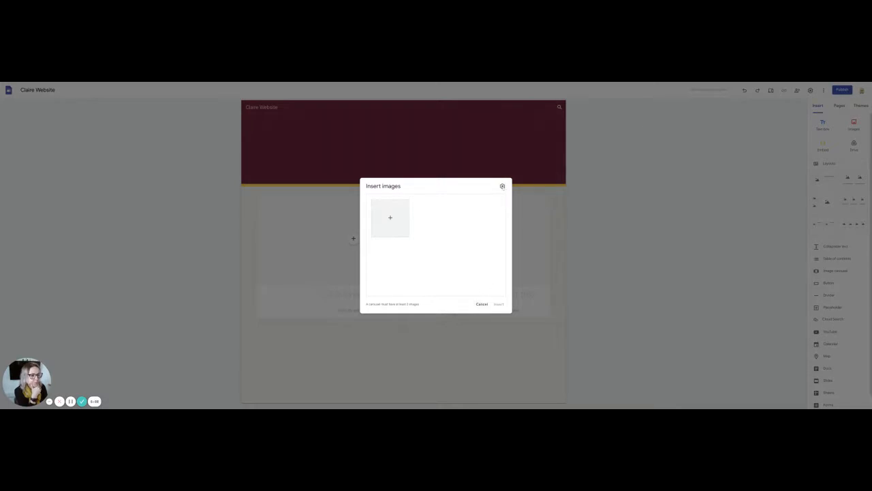
# Try the Auto start option in the image carousel settings and cancel the carousel
pyautogui.click(502, 186)
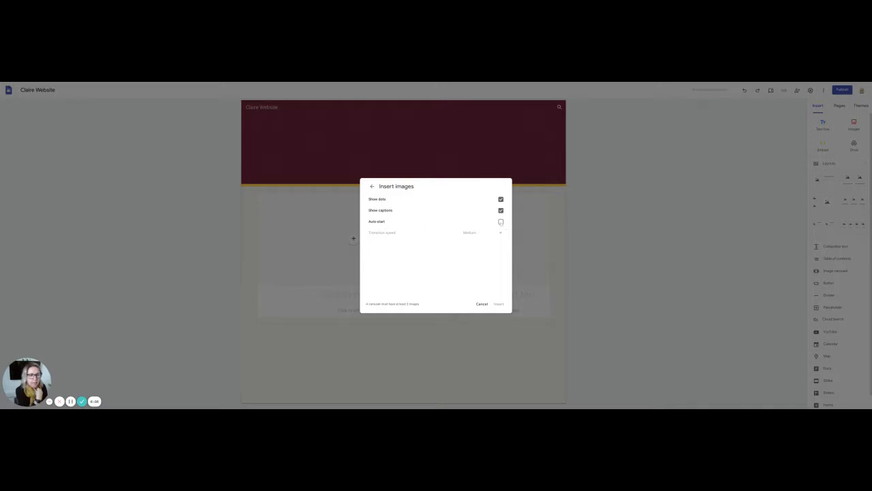
pyautogui.click(501, 222)
pyautogui.click(501, 222)
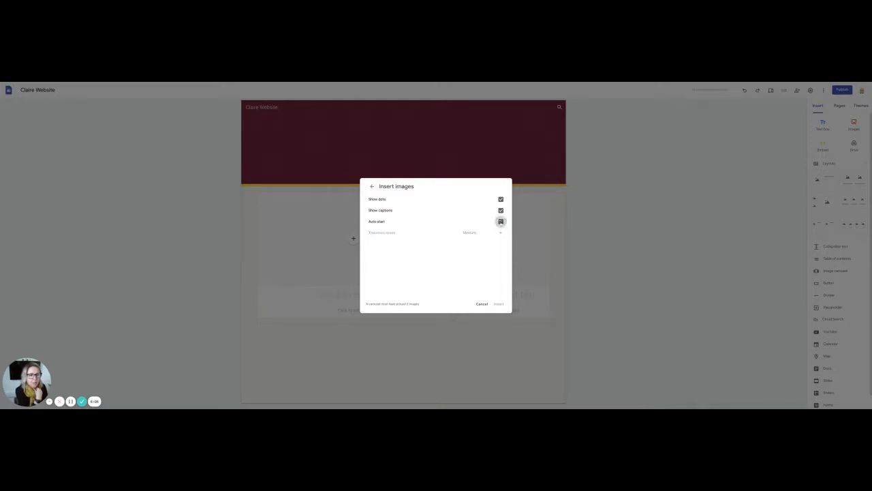
pyautogui.click(481, 304)
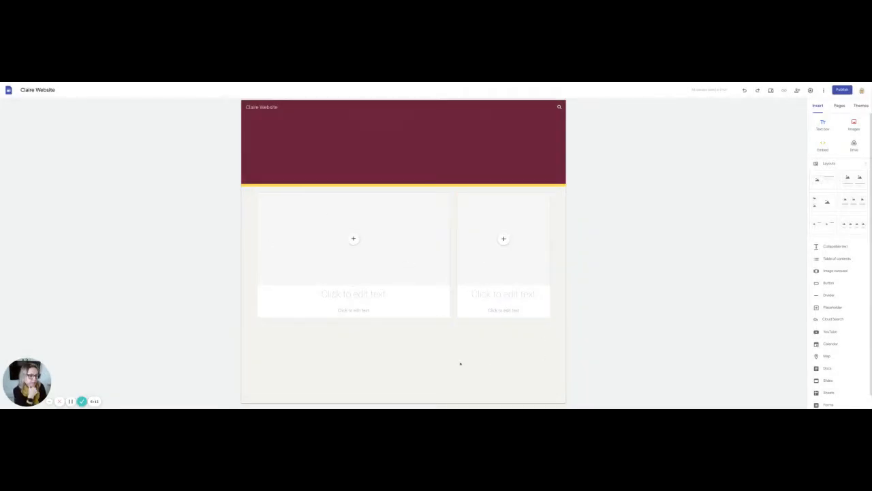
# Add a divider below the two-column section
pyautogui.click(827, 297)
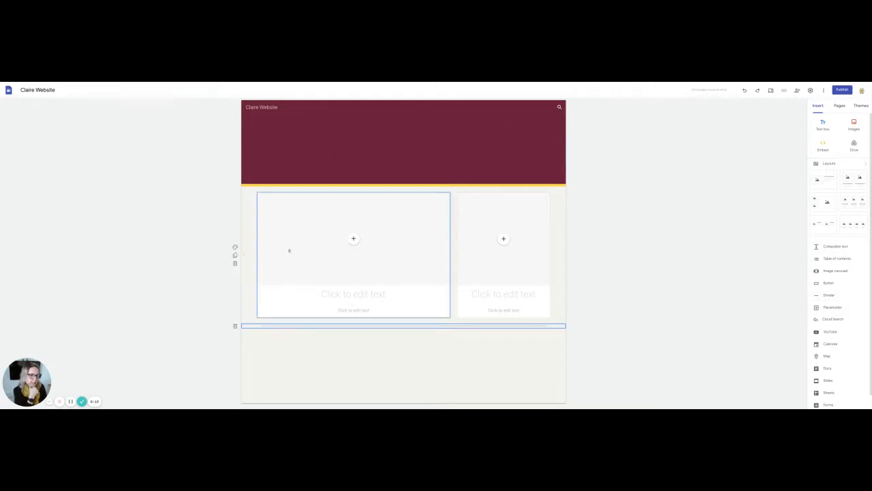
pyautogui.moveTo(289, 180)
pyautogui.click(310, 342)
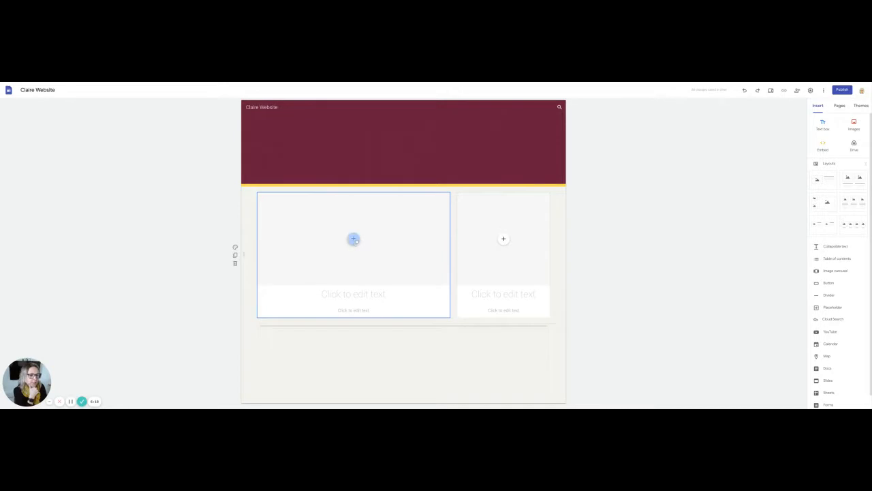
# Insert a map of Devonport High School for Boys into the wide placeholder and select the text fields beneath it
pyautogui.click(354, 239)
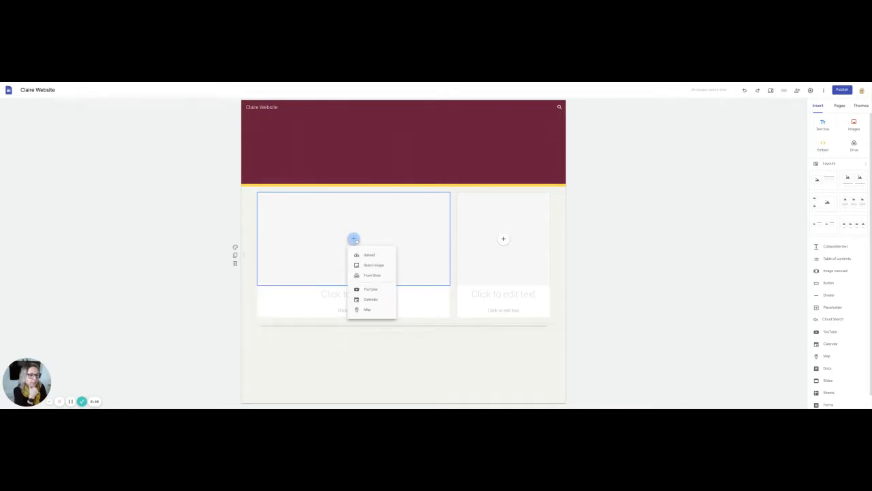
pyautogui.click(373, 312)
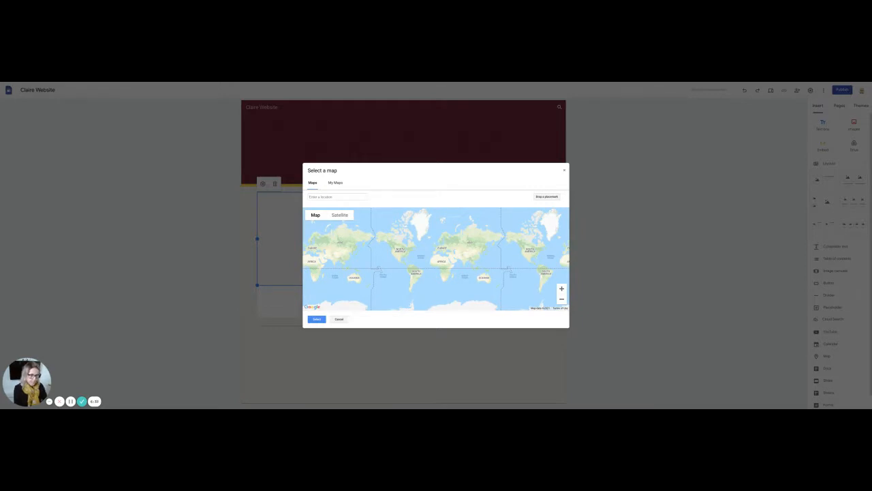
pyautogui.click(341, 197)
pyautogui.write('devonport high')
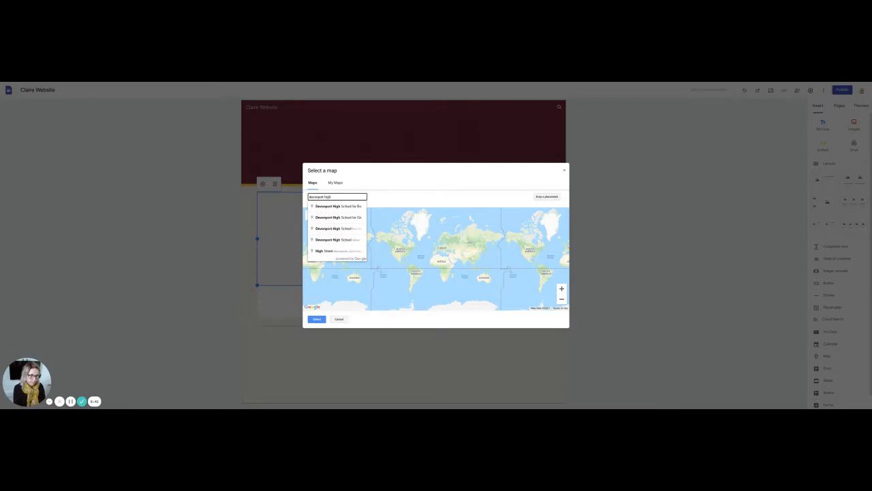
pyautogui.press('Down')
pyautogui.press('Return')
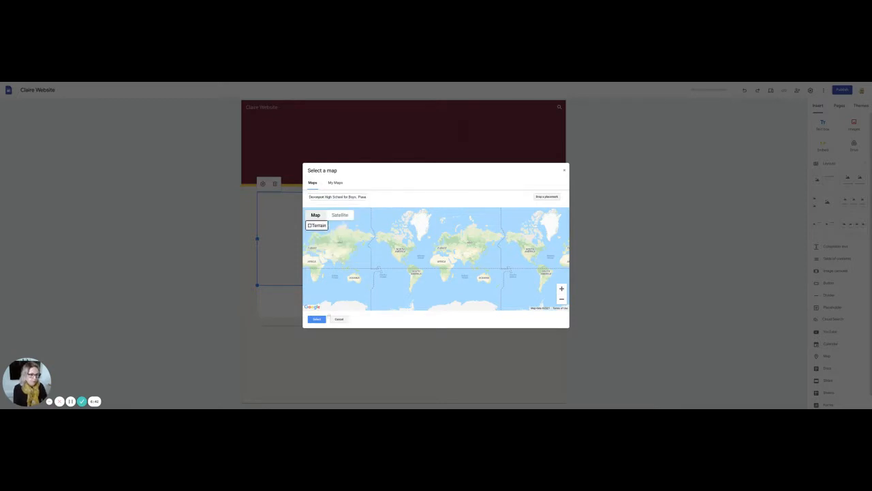
pyautogui.click(318, 319)
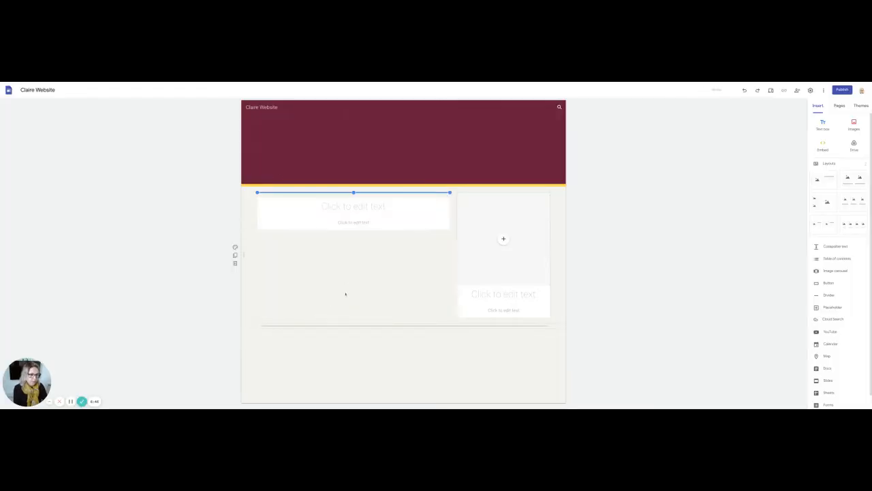
pyautogui.click(355, 295)
pyautogui.click(354, 309)
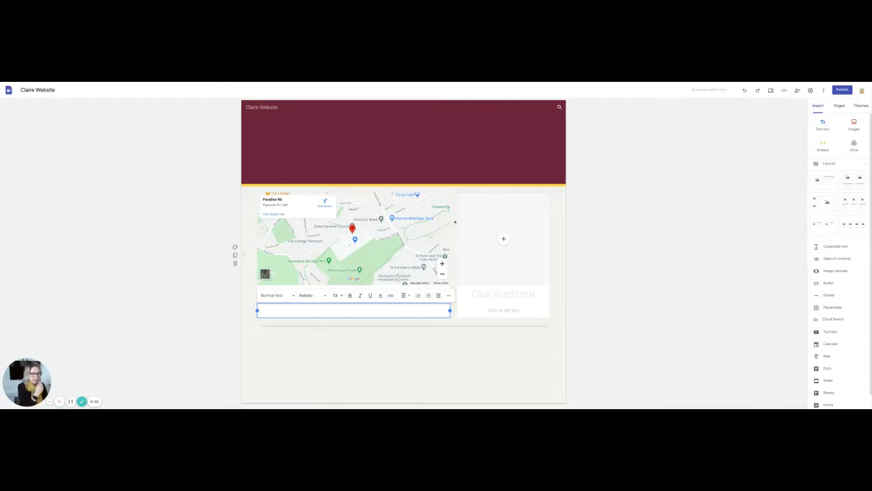
# Preview the site at large screen, tablet and phone sizes, and return to editing
pyautogui.click(771, 91)
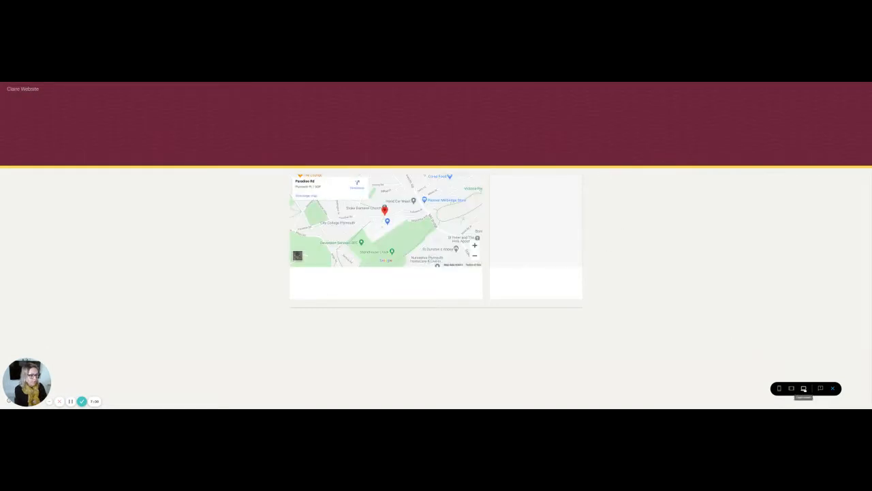
pyautogui.click(792, 390)
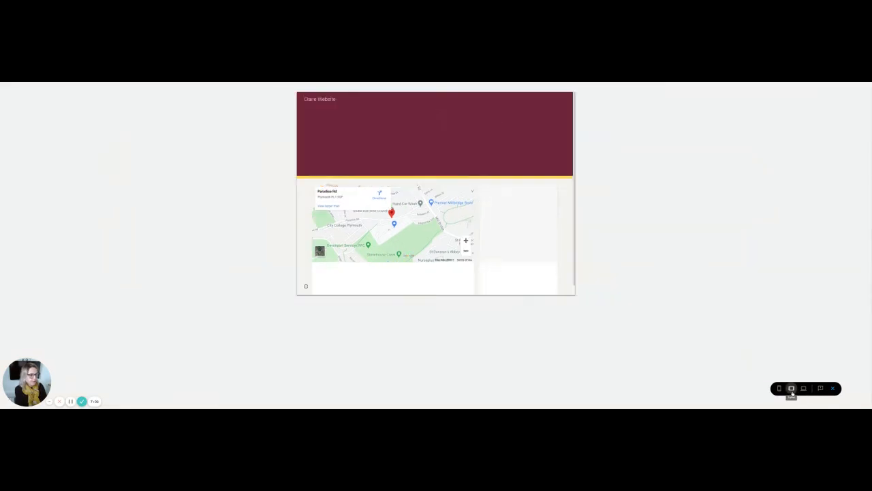
pyautogui.click(779, 388)
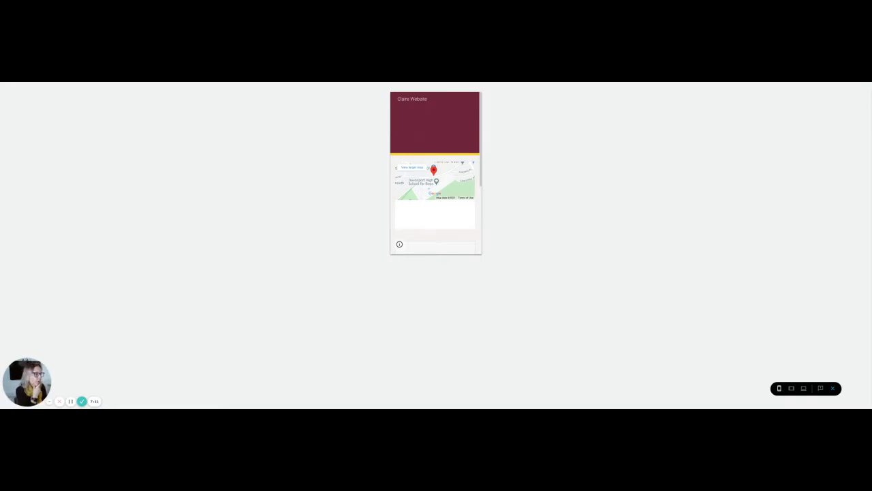
pyautogui.click(833, 389)
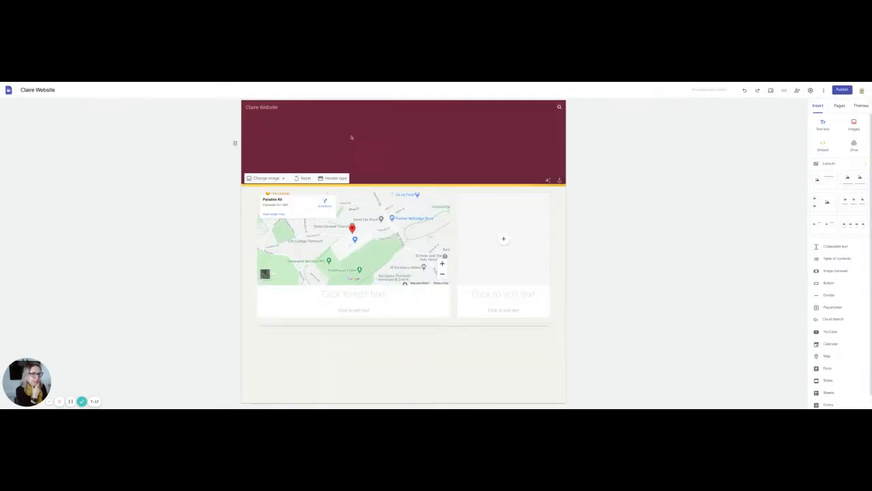
# Add a new top-level page named Departments to the site
pyautogui.click(838, 108)
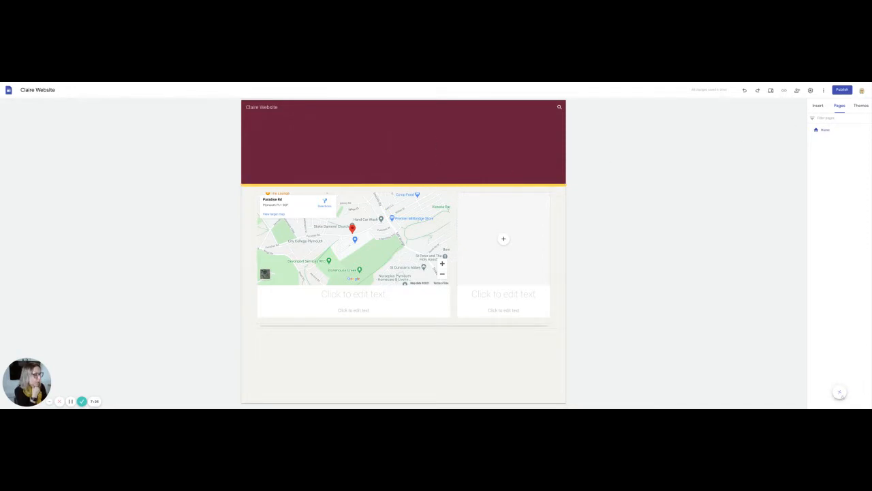
pyautogui.click(841, 393)
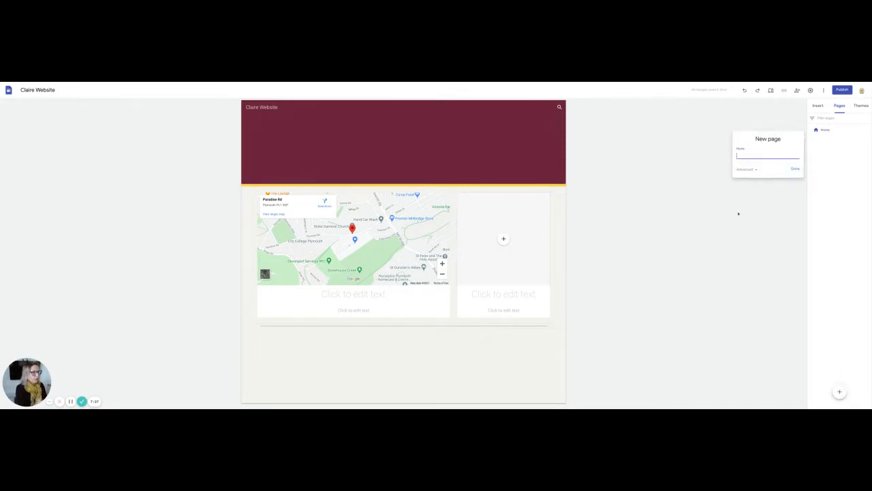
pyautogui.write('D')
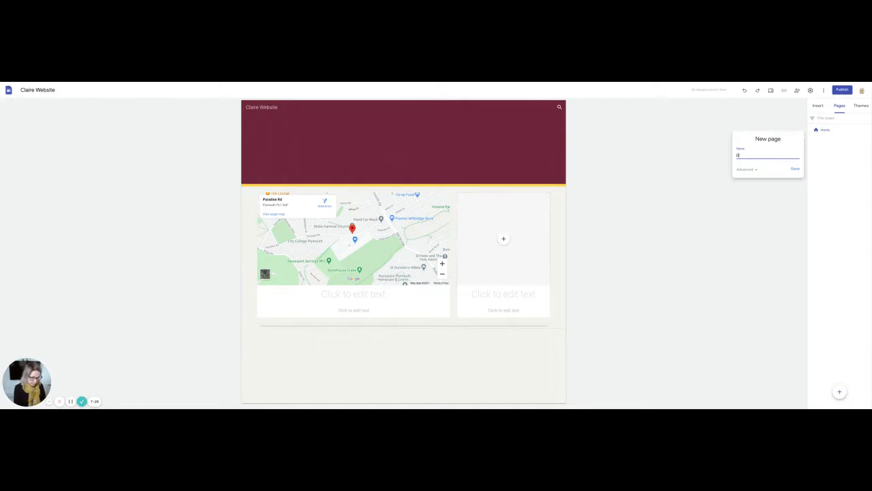
pyautogui.write('epartments')
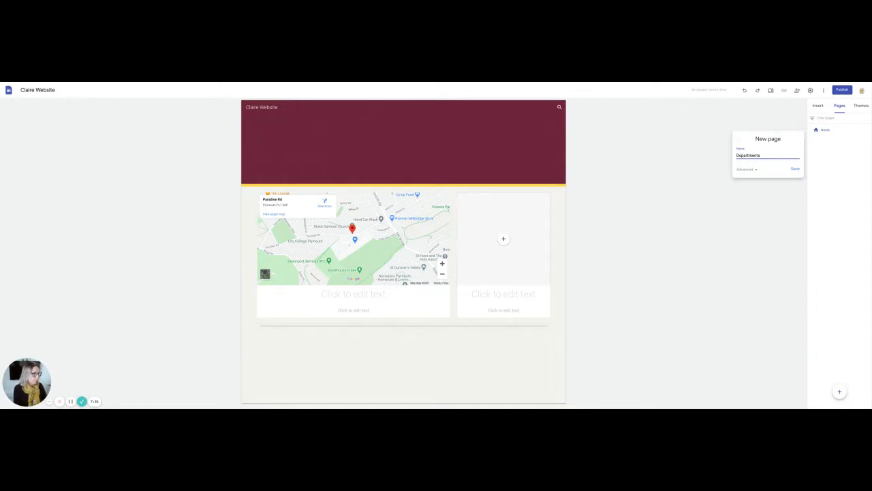
pyautogui.click(796, 170)
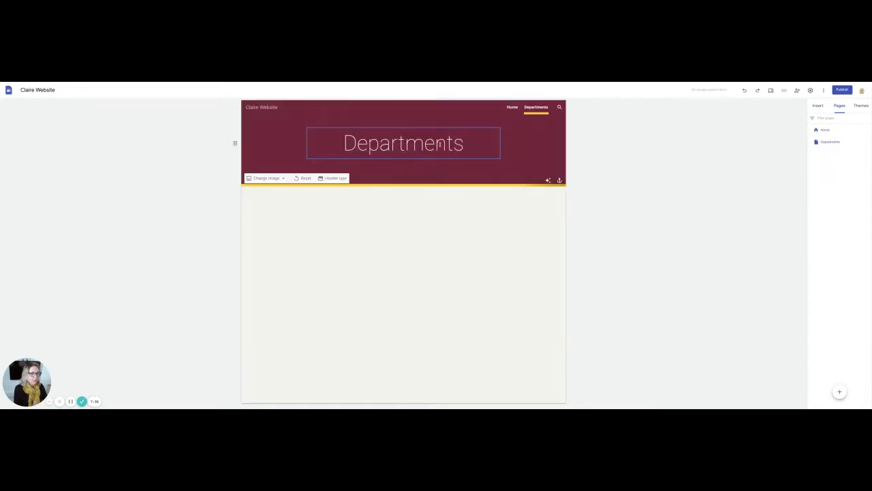
# Inspect the Departments page title's text options and review the site's navigation settings, then close them
pyautogui.doubleClick(411, 145)
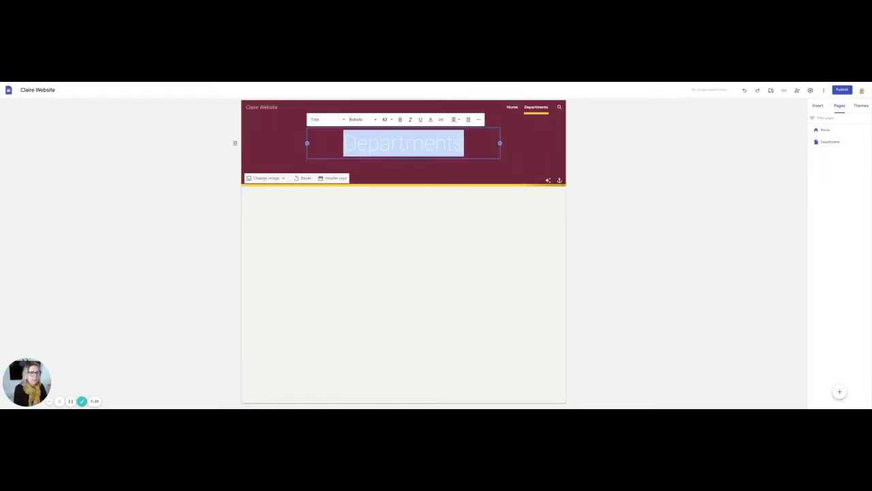
pyautogui.click(402, 252)
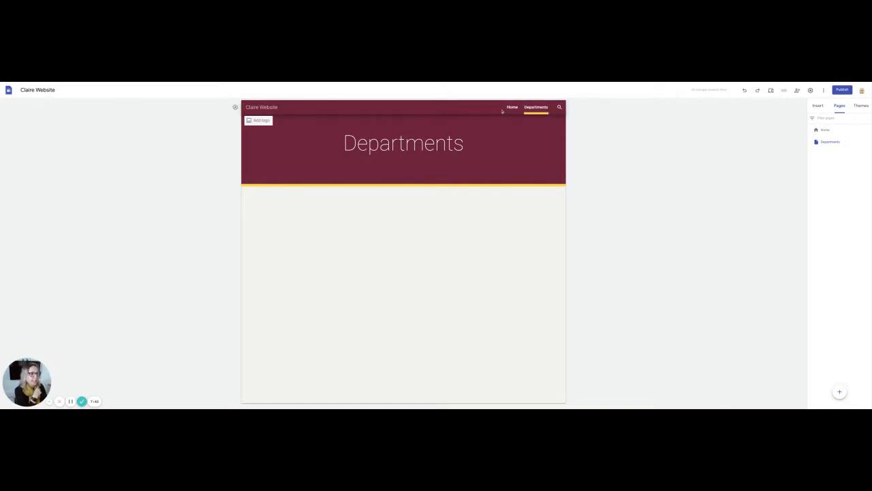
pyautogui.click(235, 107)
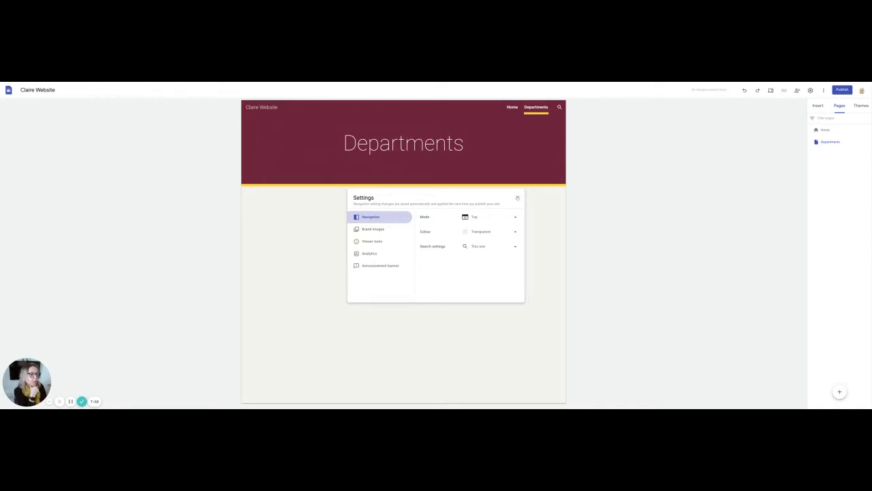
pyautogui.click(517, 198)
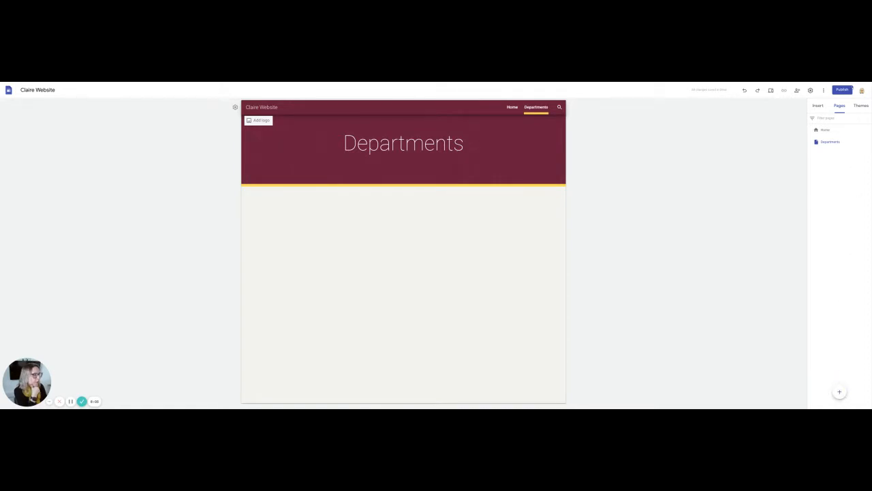
# Add a subpage named Maths under the Departments page
pyautogui.click(869, 142)
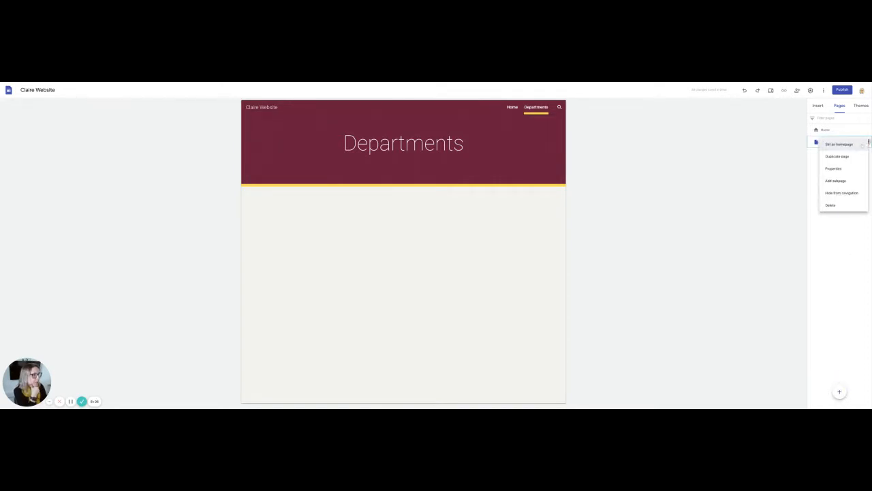
pyautogui.click(835, 180)
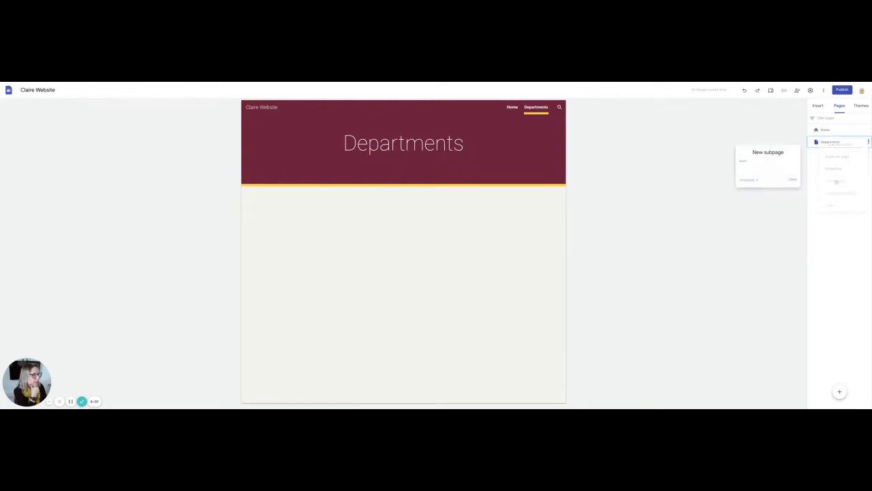
pyautogui.write('MAIN')
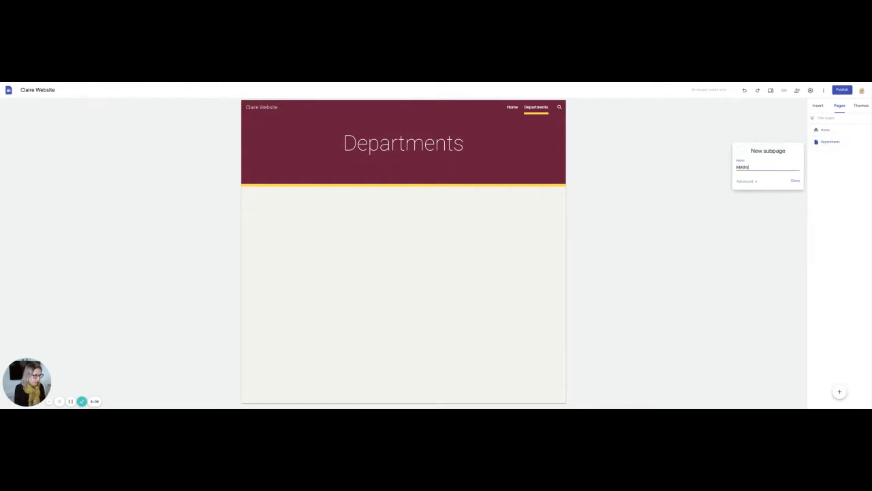
pyautogui.write('ths')
pyautogui.press('Return')
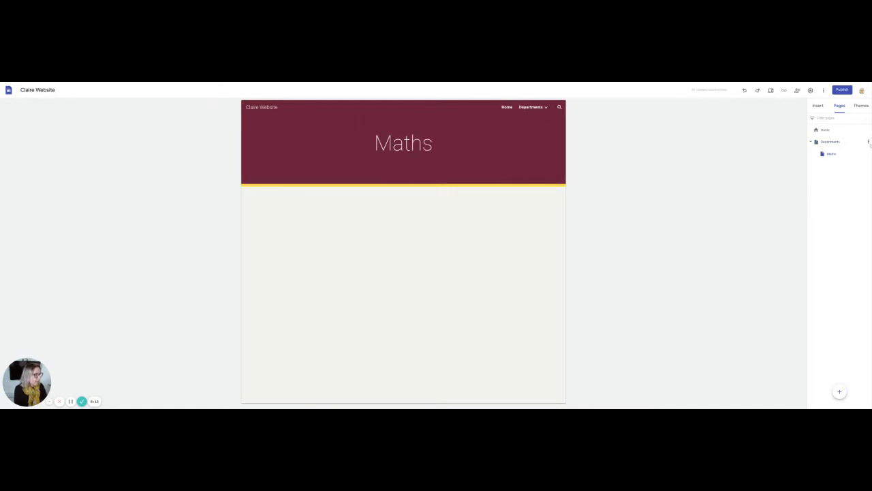
# Add a subpage named Computing under Departments and open the Maths page through the site's own navigation
pyautogui.click(869, 141)
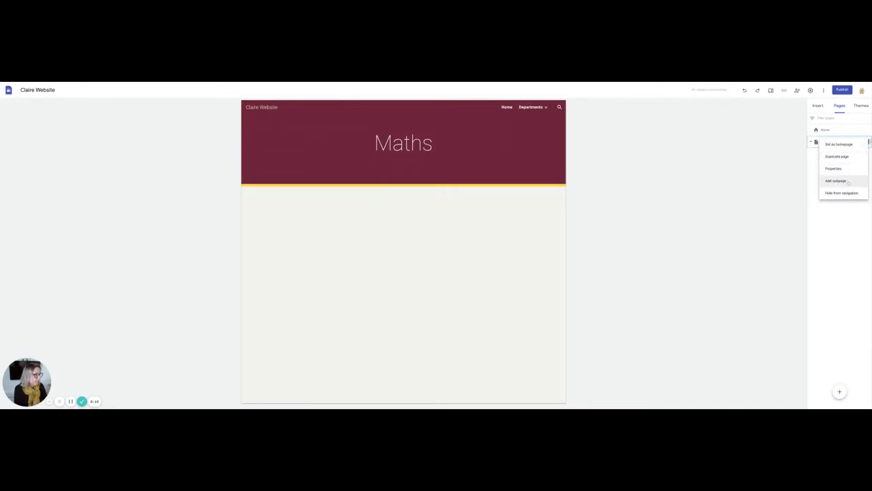
pyautogui.click(849, 182)
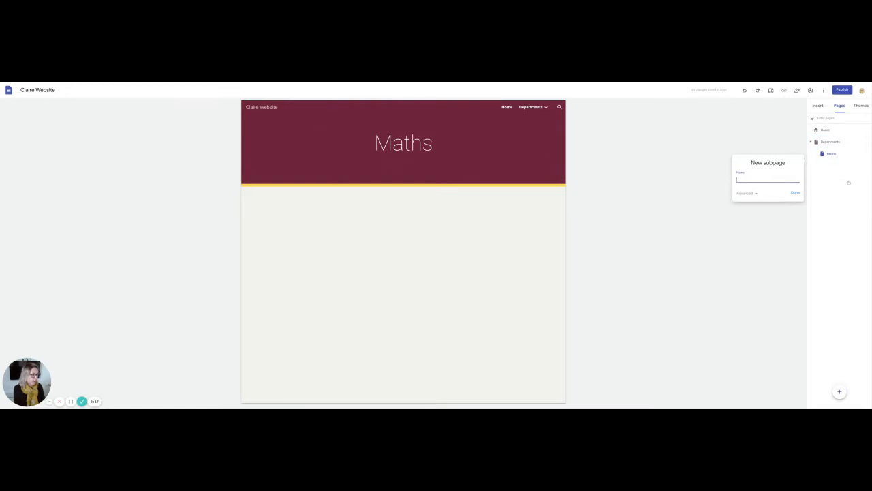
pyautogui.write('Computing')
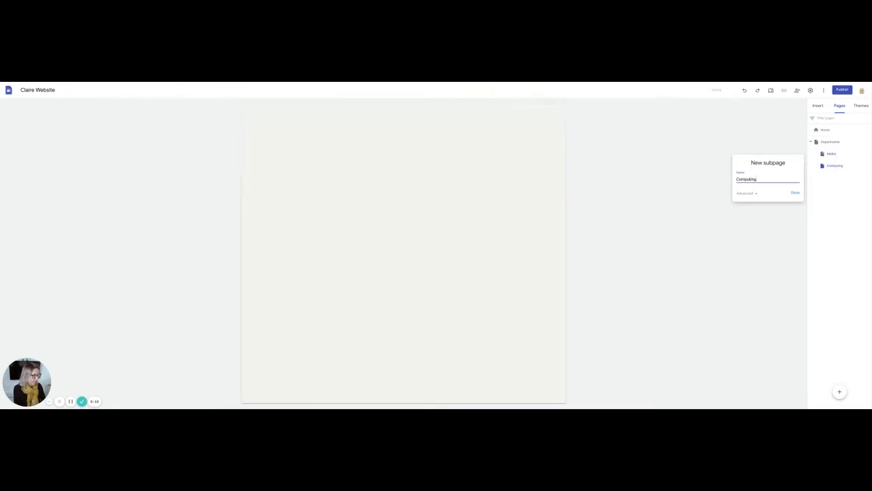
pyautogui.press('Return')
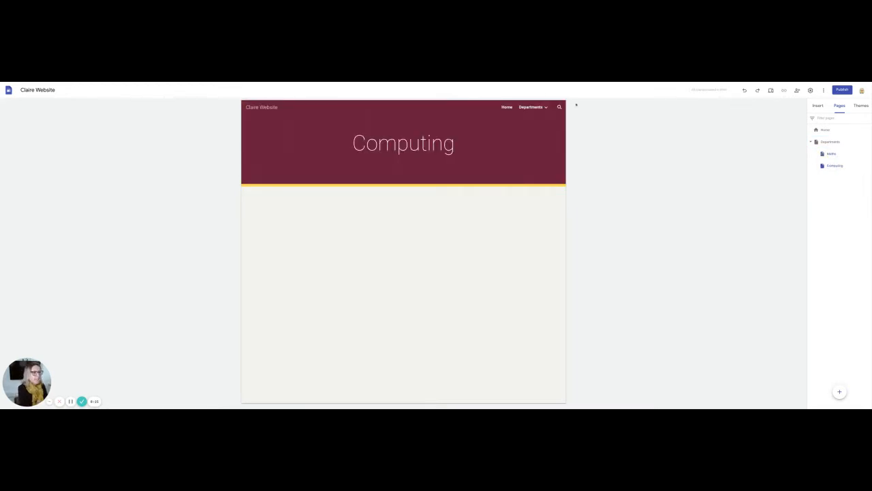
pyautogui.moveTo(531, 107)
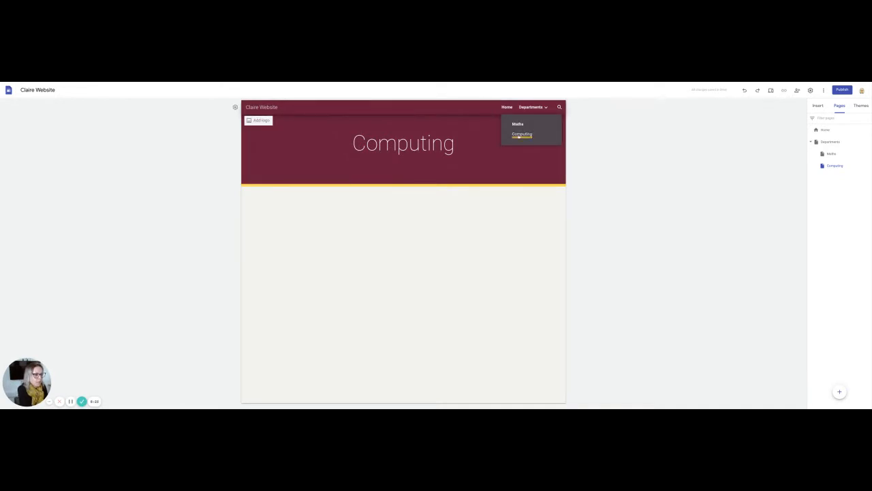
pyautogui.click(518, 124)
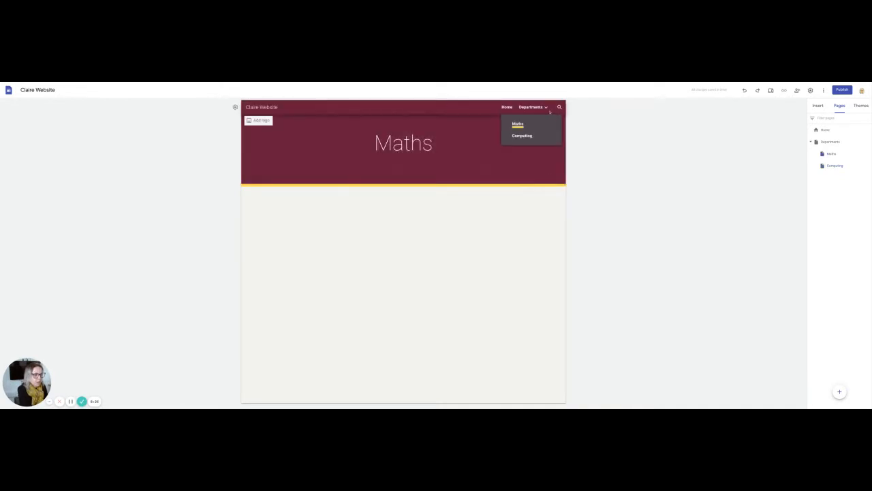
pyautogui.moveTo(840, 392)
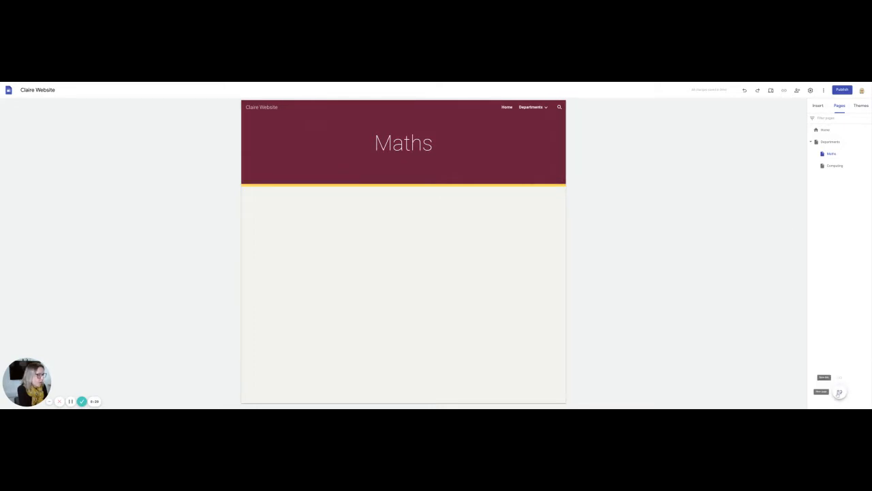
pyautogui.click(839, 393)
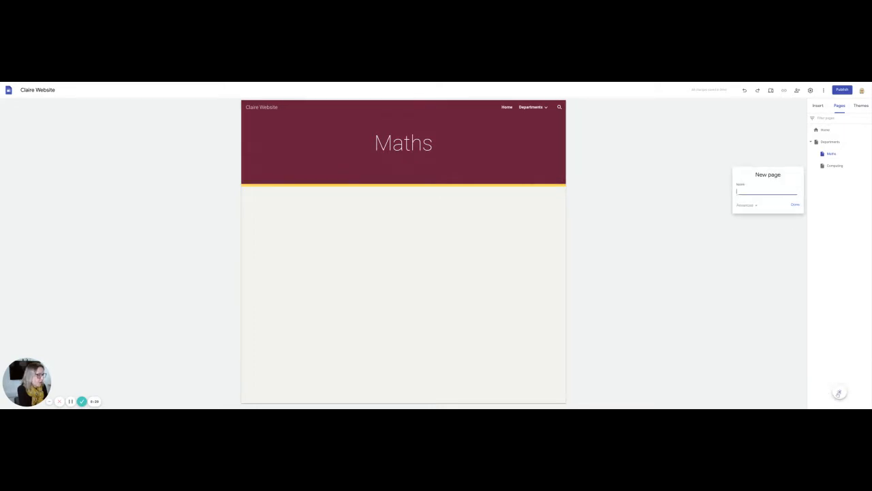
pyautogui.click(779, 219)
pyautogui.moveTo(839, 392)
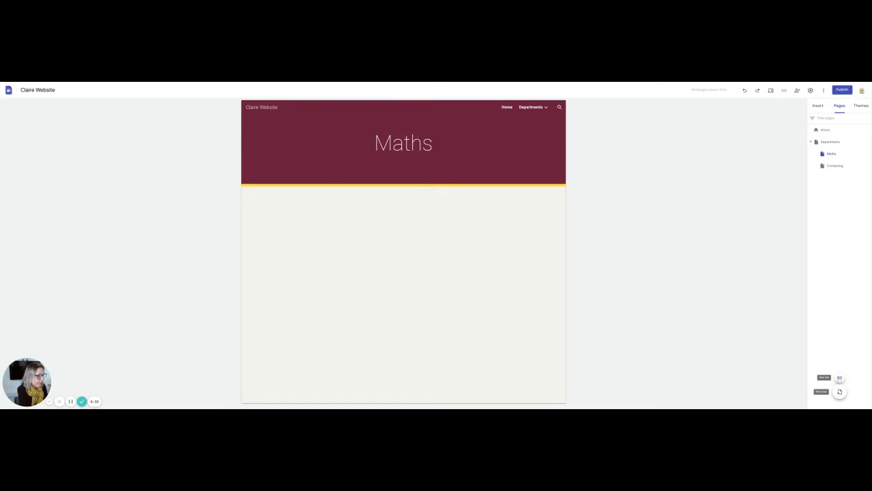
pyautogui.click(840, 378)
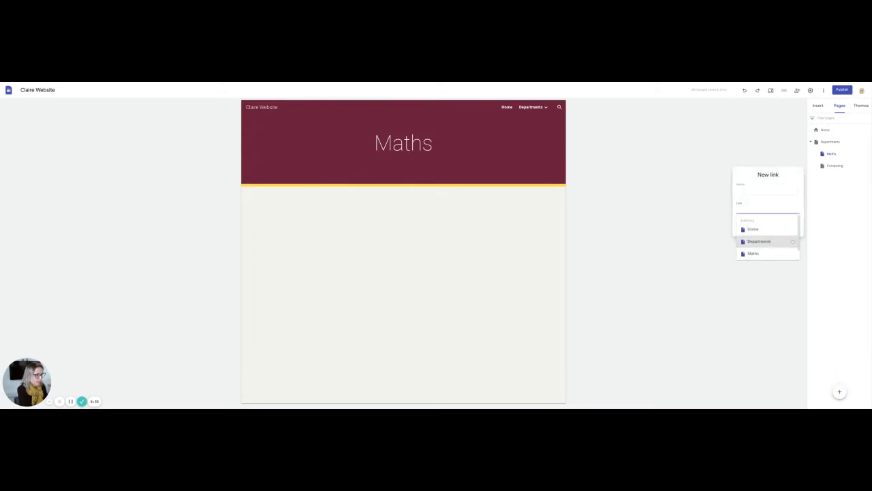
pyautogui.write('www.google.co.u')
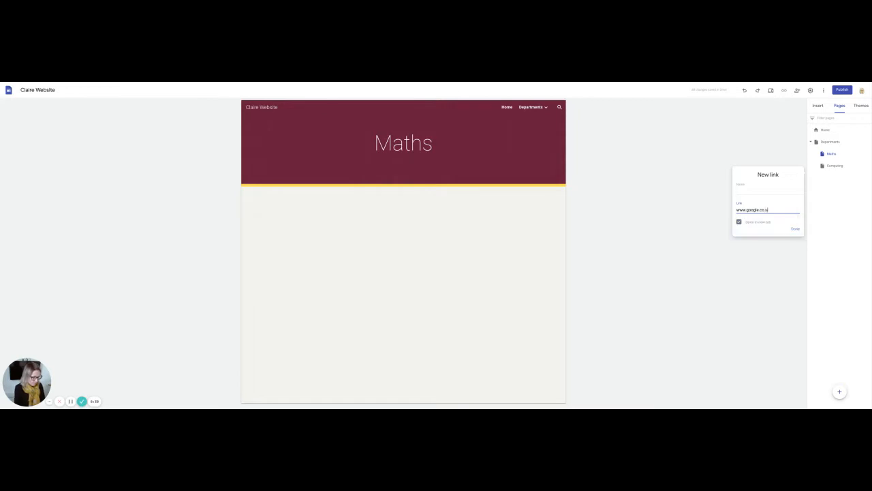
pyautogui.write('k')
pyautogui.click(767, 191)
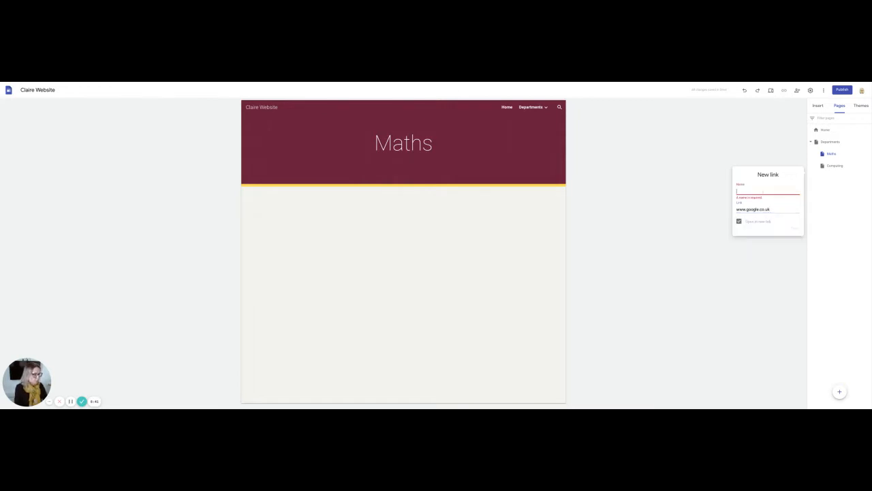
pyautogui.write('Google')
pyautogui.press('Return')
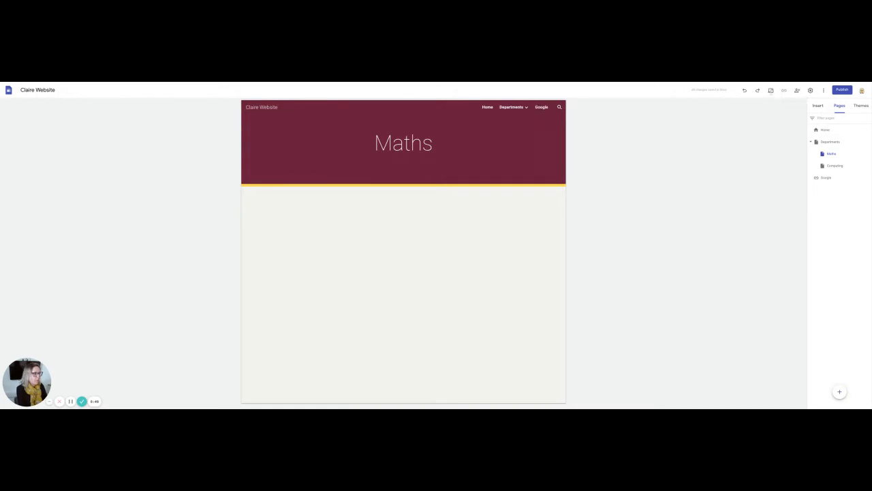
# Preview the site at large screen size, open the Computing page from the Departments navigation, and return to editing
pyautogui.click(770, 90)
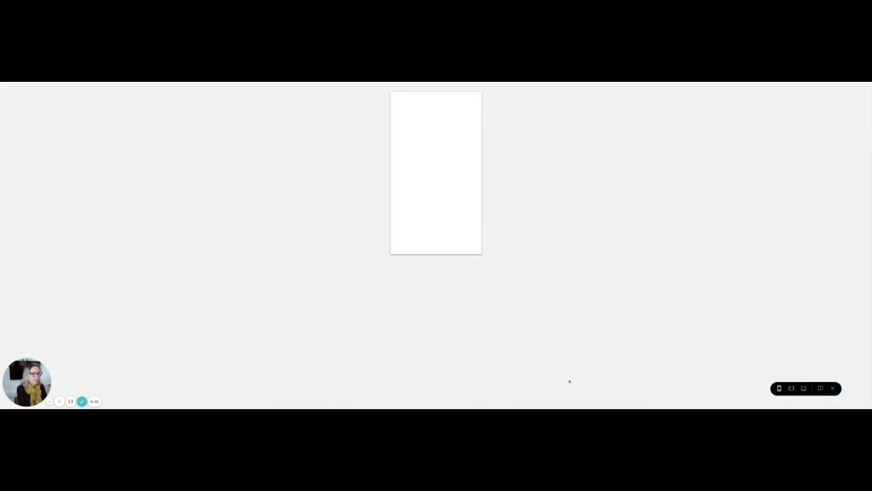
pyautogui.click(805, 388)
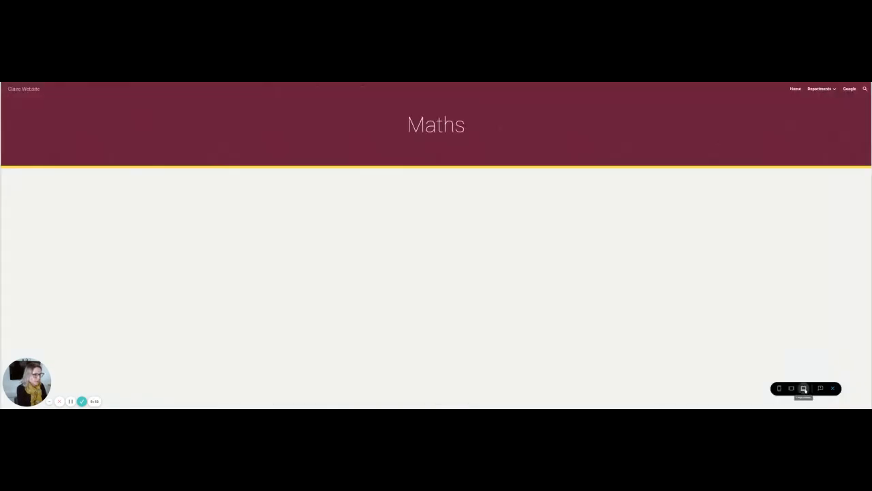
pyautogui.moveTo(837, 93)
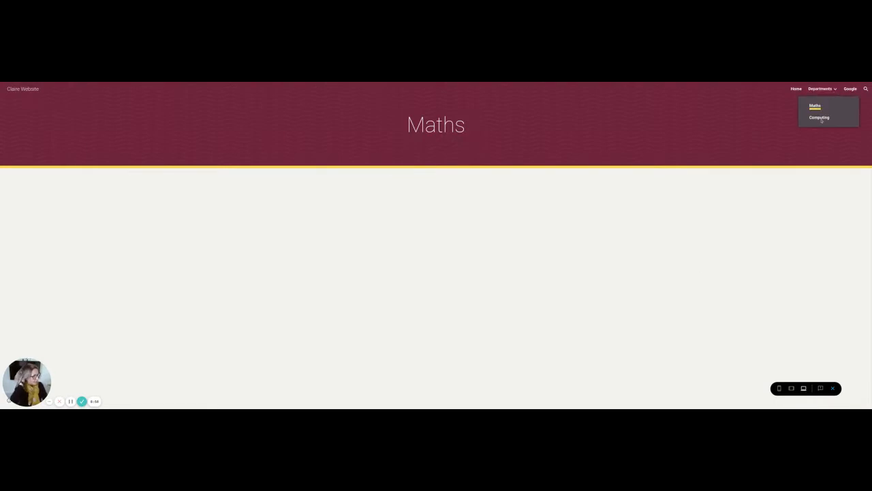
pyautogui.click(819, 118)
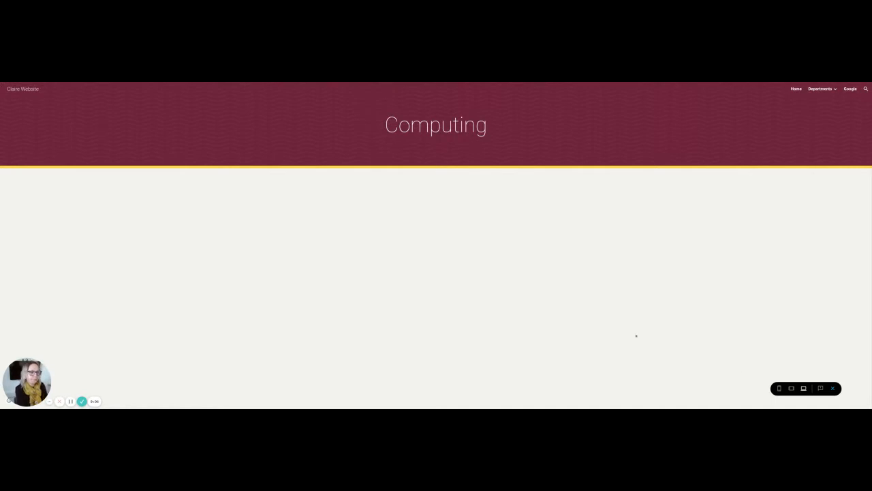
pyautogui.click(833, 388)
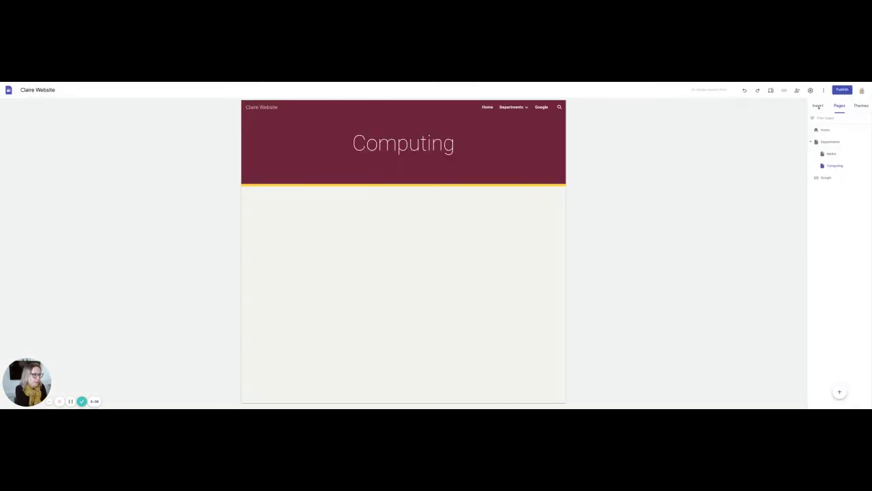
pyautogui.click(819, 106)
pyautogui.scroll(-1, 825, 273)
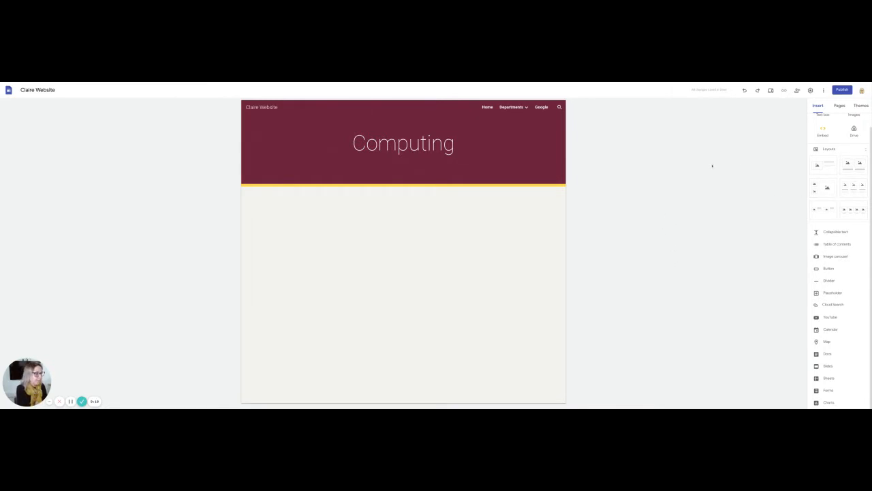
# Change who can view the published site to Public from the publishing settings, then cancel publishing the site
pyautogui.click(842, 89)
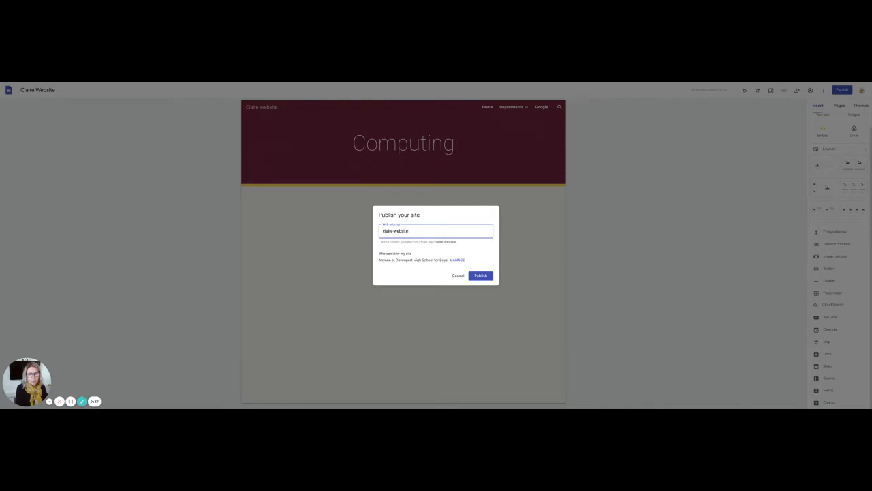
pyautogui.click(463, 261)
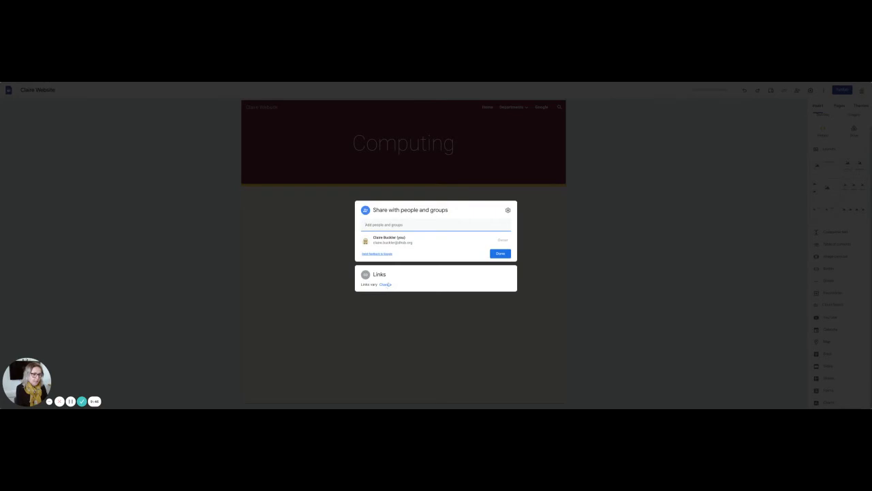
pyautogui.click(386, 284)
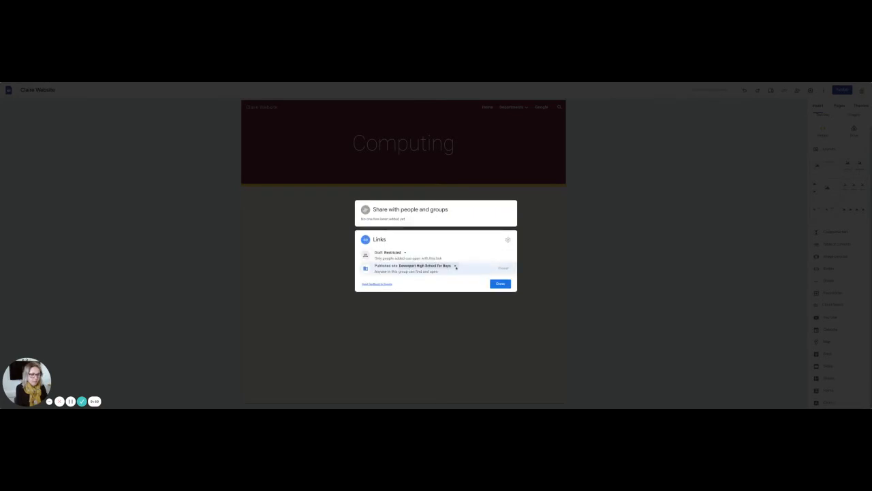
pyautogui.click(454, 266)
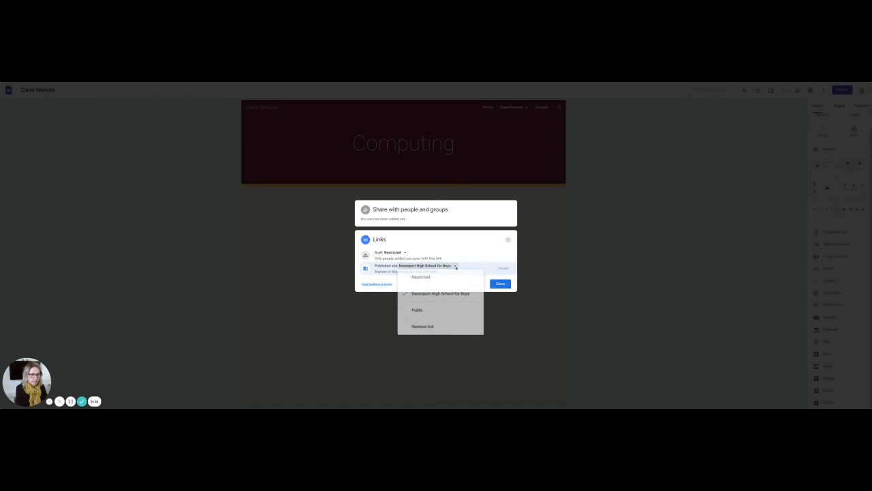
pyautogui.click(418, 309)
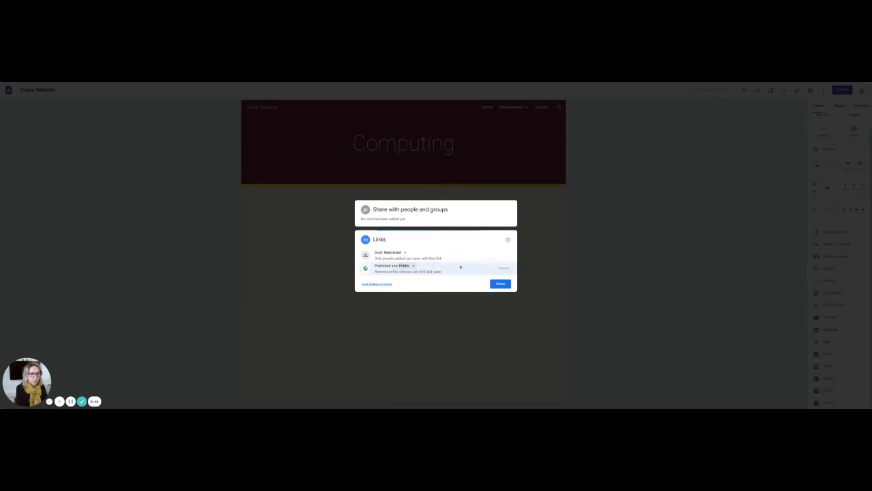
pyautogui.click(501, 284)
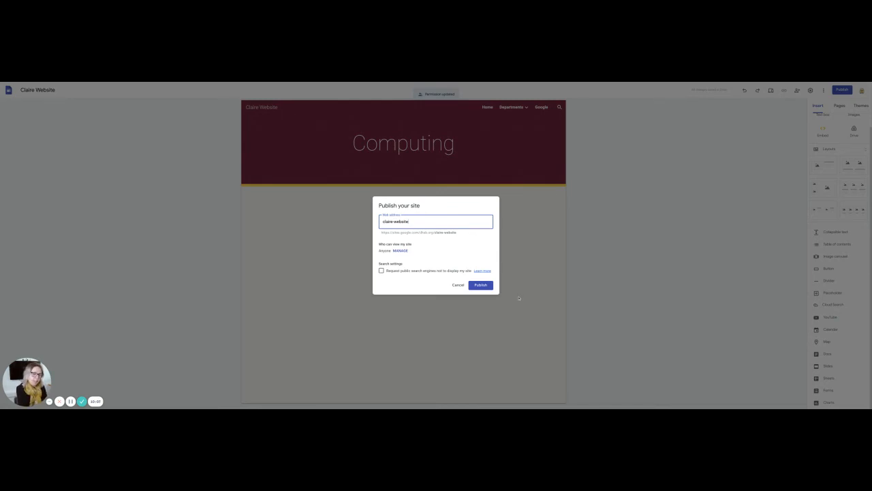
pyautogui.click(458, 286)
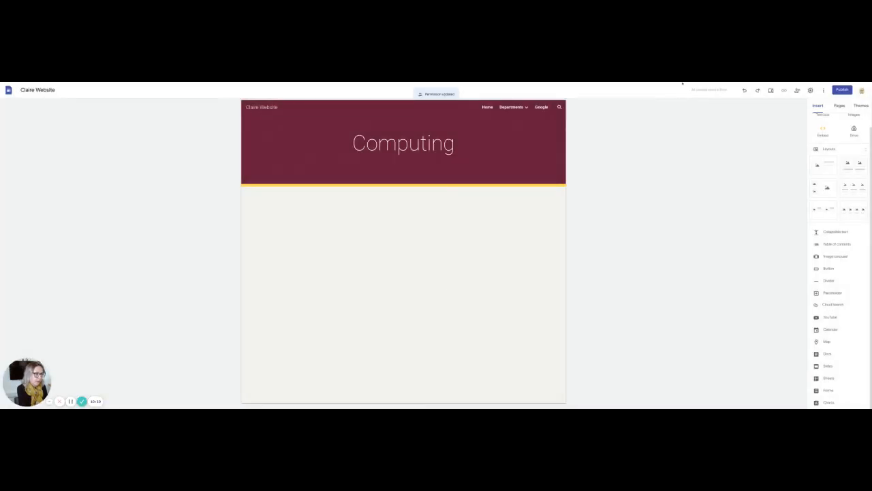
# Check the site's options for sharing with people and groups and close them without adding anyone
pyautogui.click(797, 91)
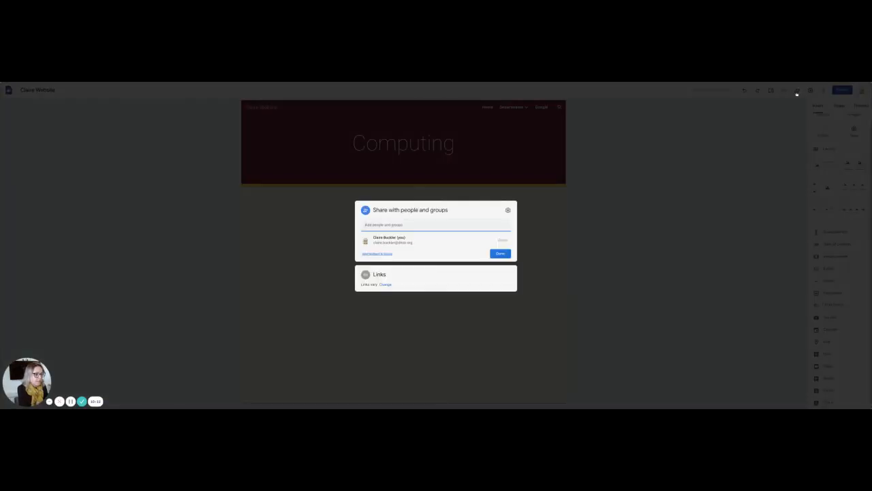
pyautogui.click(636, 247)
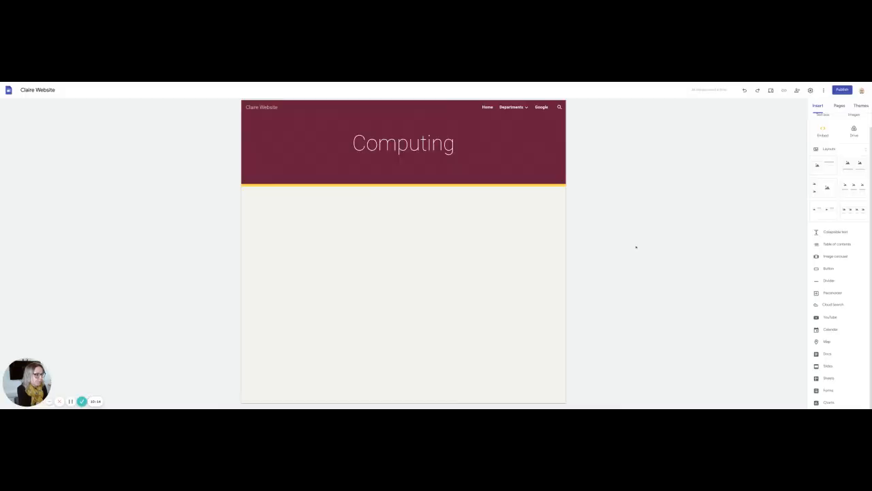